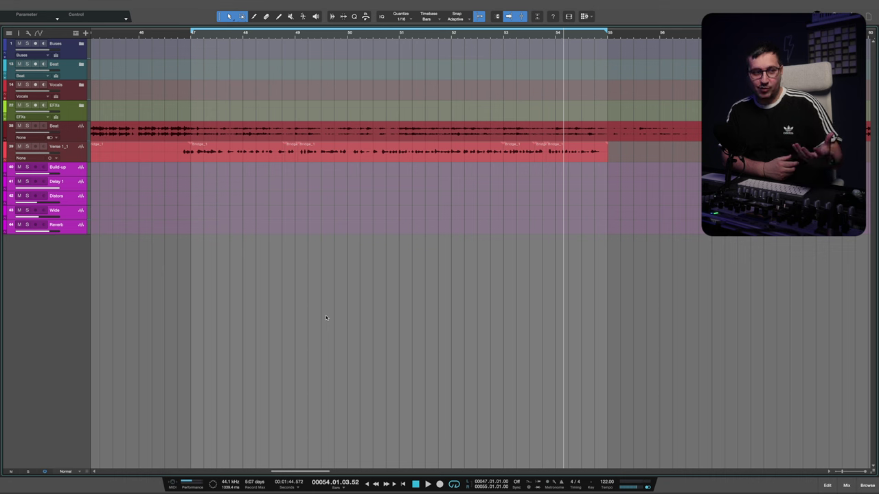
Show the track inspector with the channel strip for the purple effect tracks
left_click(70, 170)
left_click(69, 183)
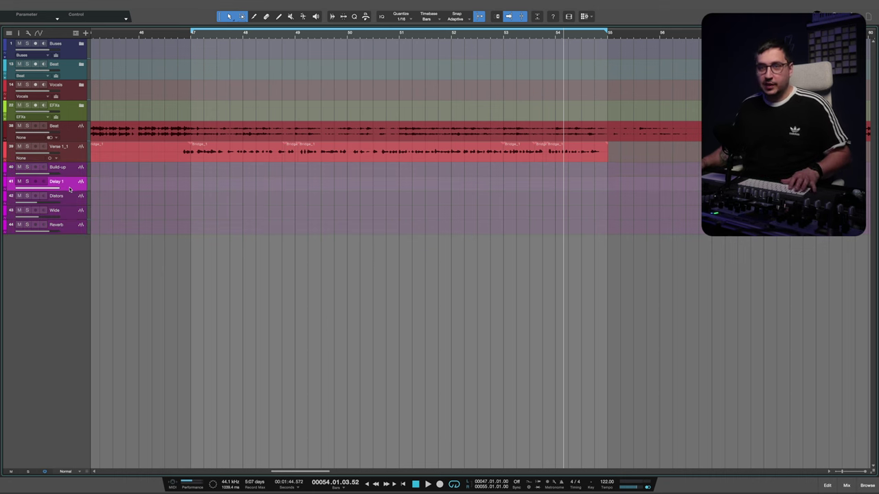
left_click(18, 35)
left_click(134, 184)
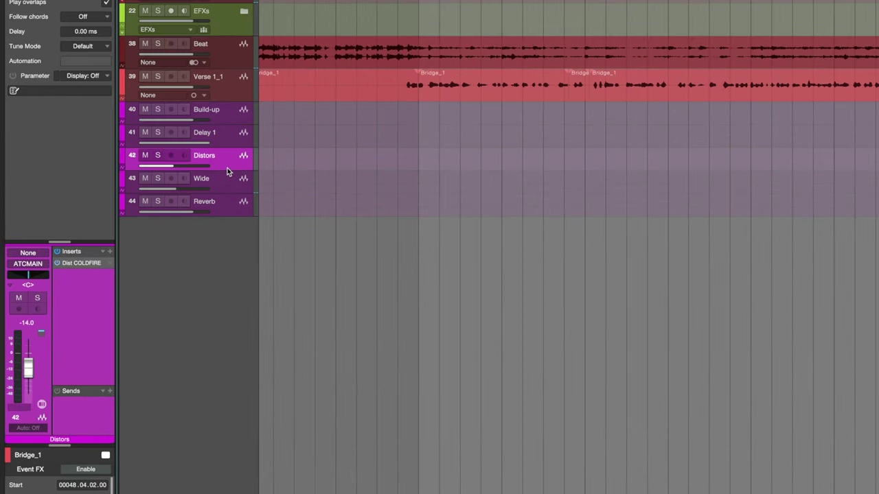
Review the insert effects on the Build-up, Delay 1, Distors, Wide and Reverb tracks
left_click(228, 182)
left_click(228, 202)
left_click(219, 117)
left_click(223, 135)
left_click(222, 179)
left_click(227, 202)
left_click(223, 134)
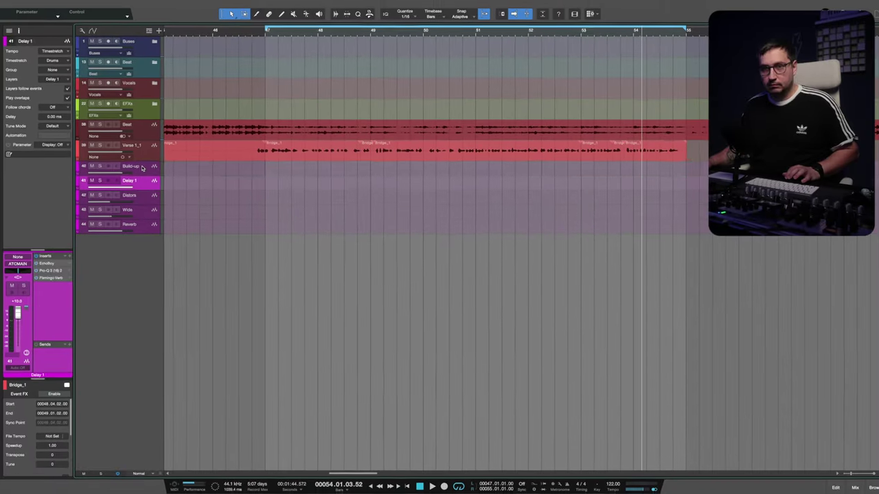
left_click(131, 167)
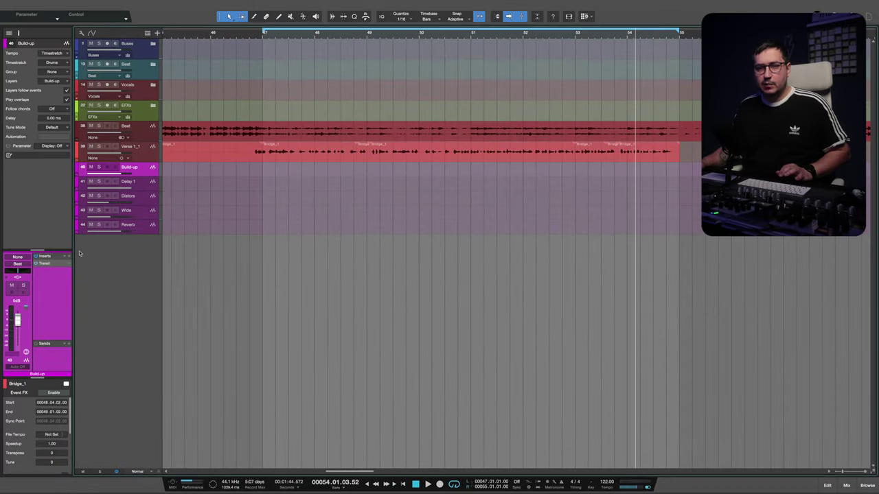
left_click(136, 183)
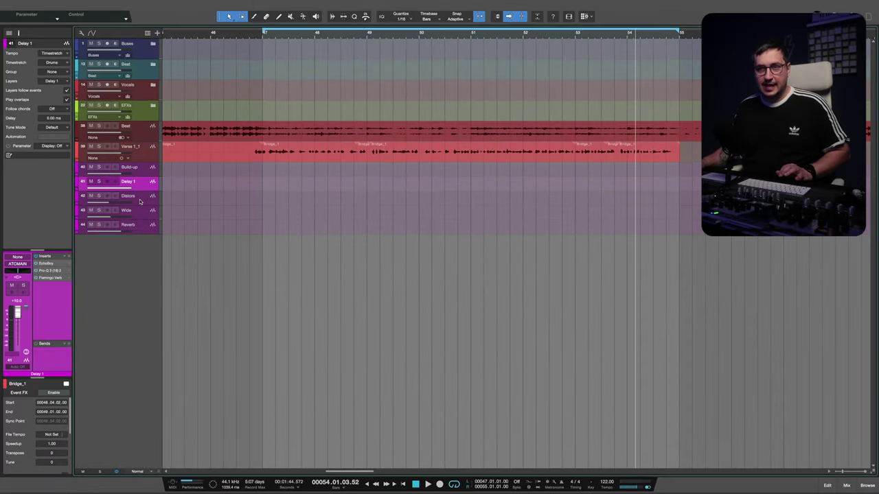
left_click(140, 199)
left_click(135, 214)
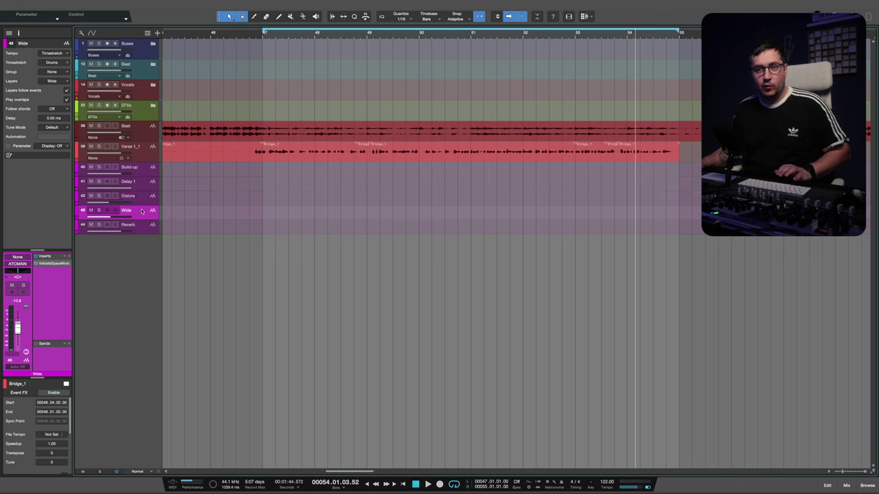
left_click(141, 227)
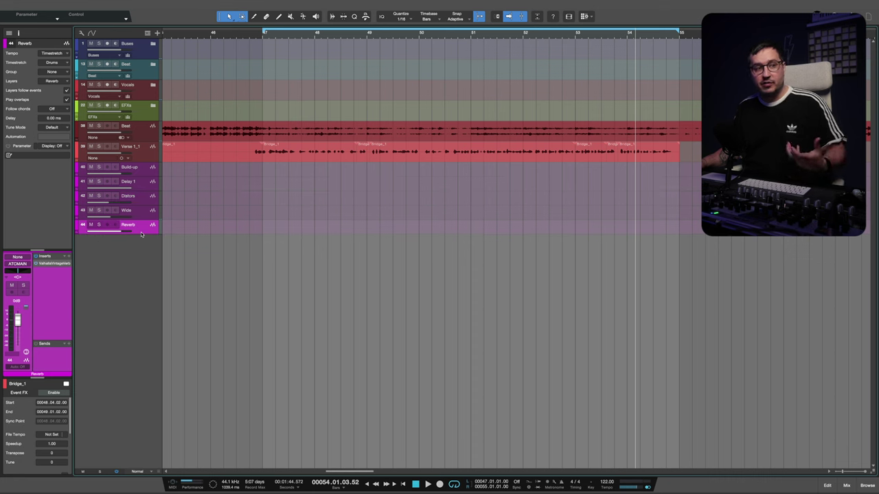
Try placing the last bridge vocal event on the Delay 1 track and undo it
left_click(635, 152)
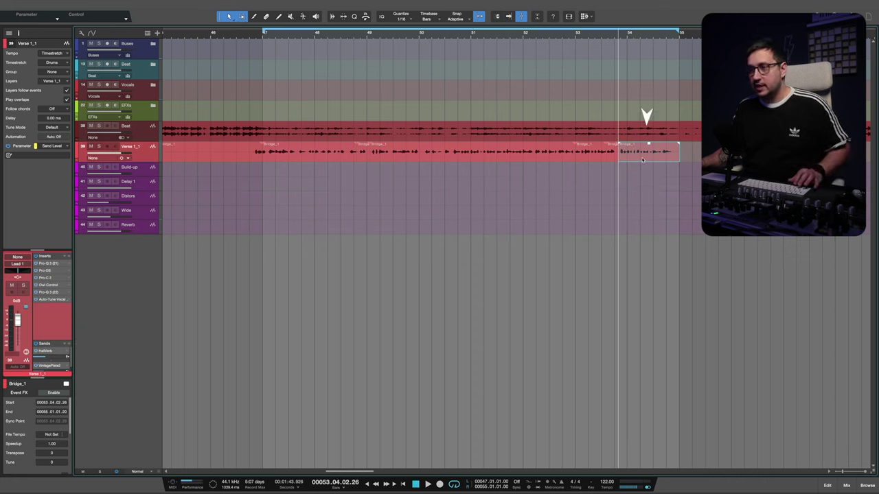
left_click_drag(643, 158, 642, 181)
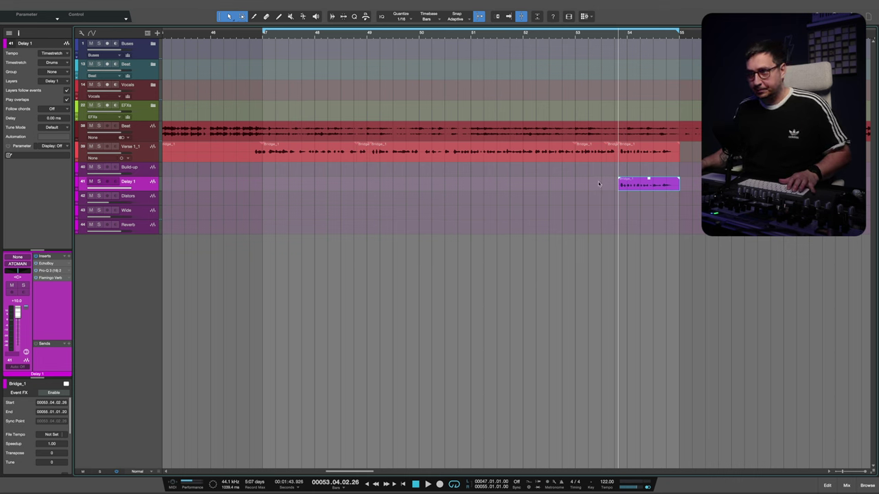
key("ctrl+z")
key("Down")
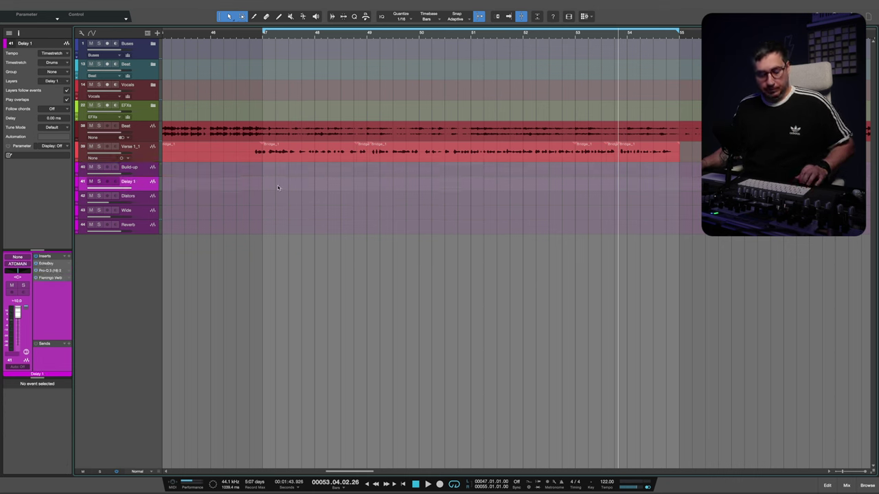
Copy the short vocal event just before bar 49 from Verse 1_1 to the Delay 1 track at the same time position
left_click_drag(264, 129, 676, 254)
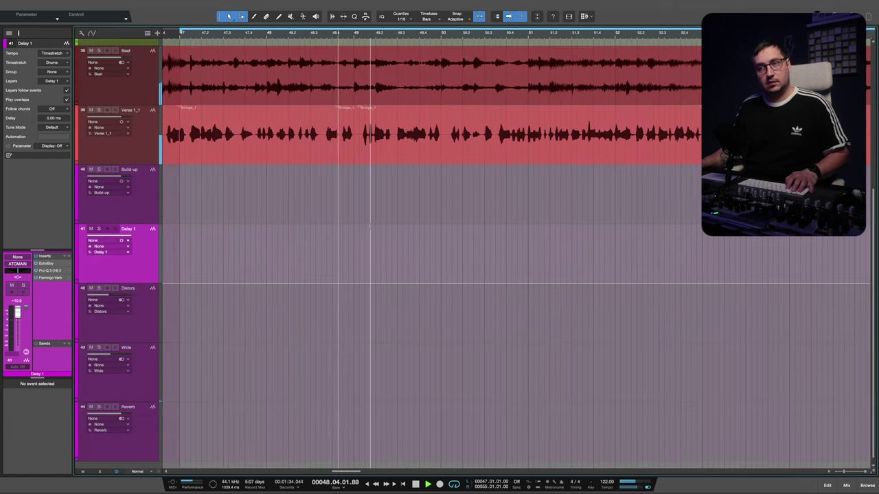
key("space")
left_click(347, 160)
left_click_drag(347, 163, 348, 250)
key("space")
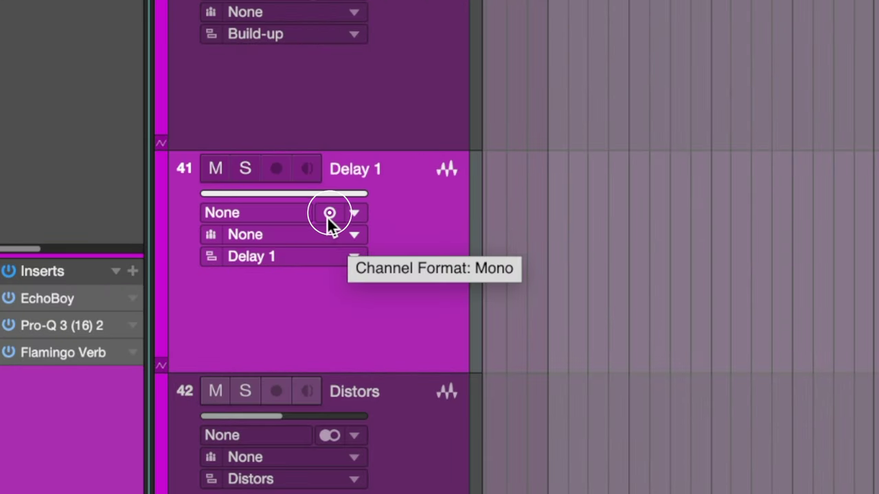
Switch the Delay 1 track's channel format to stereo and play the section from bar 47
left_click(327, 216)
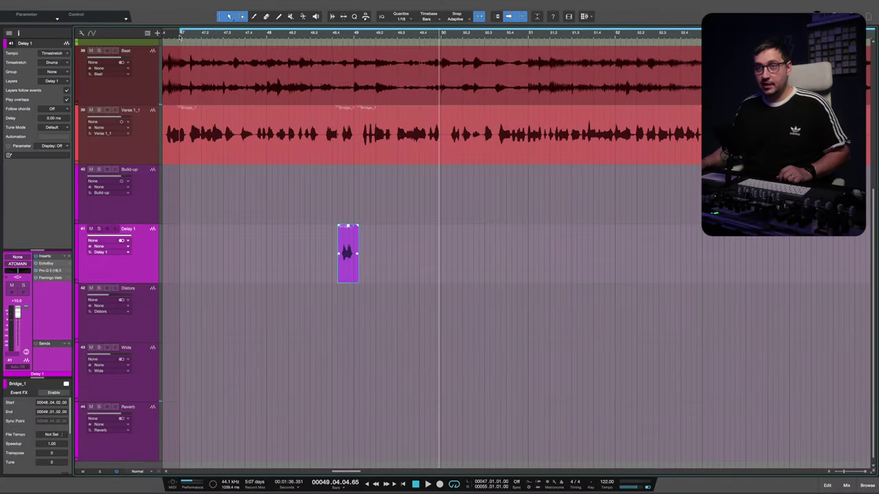
double_click(179, 38)
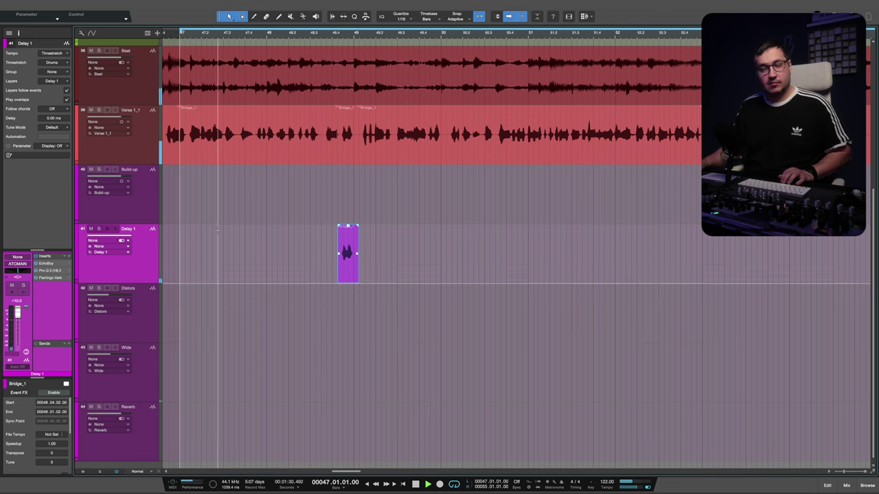
key("space")
Split out the short vocal phrase leading into bar 50 on Verse 1_1 and copy it to the Delay 1 track
left_click(240, 142)
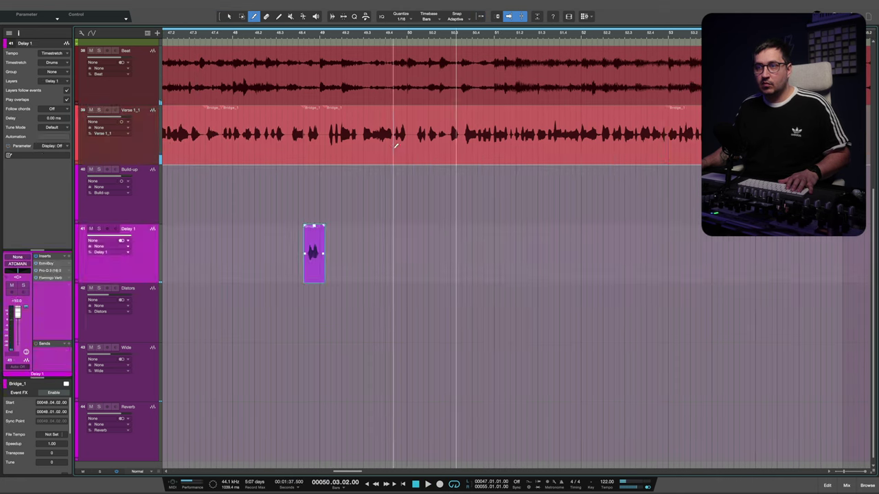
left_click(394, 146)
left_click(411, 151)
key("1")
left_click_drag(402, 147, 402, 254)
key("space")
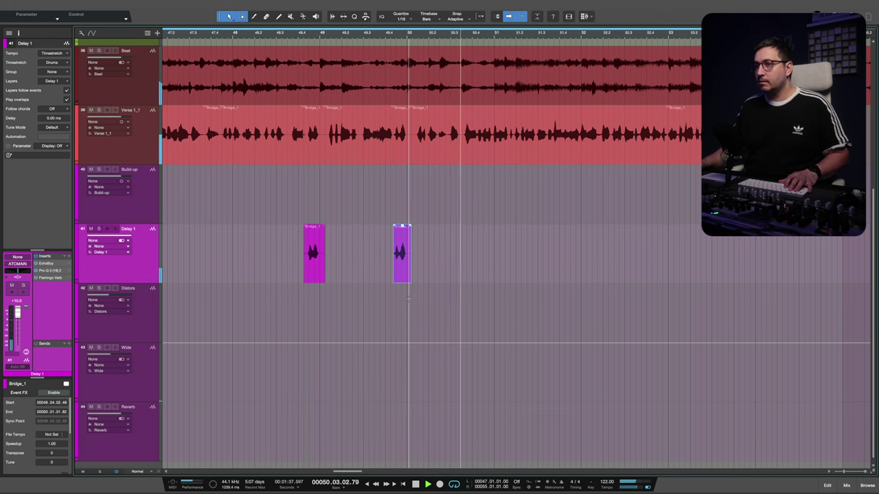
Copy the vocal phrase leading into bar 53 to the Delay 1 track and trim the copy's end to 52.04.01.98
scroll(409, 299, "right", 1)
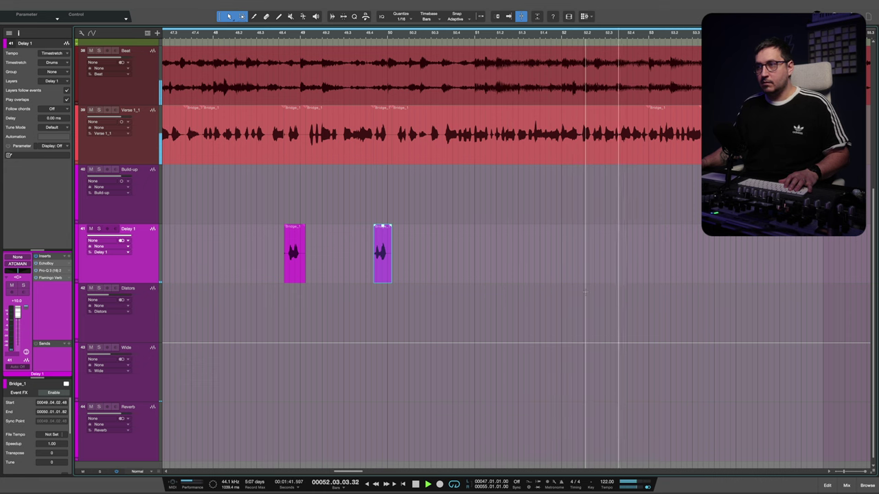
key("space")
left_click_drag(603, 123, 621, 237)
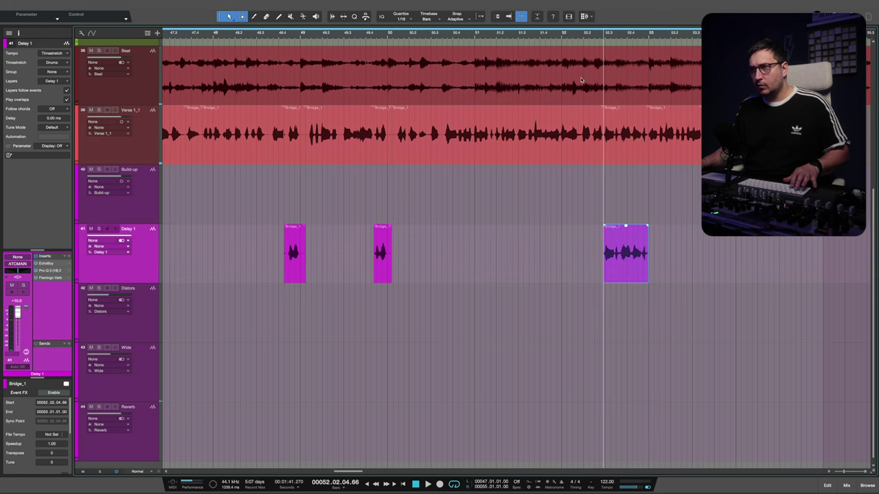
key("space")
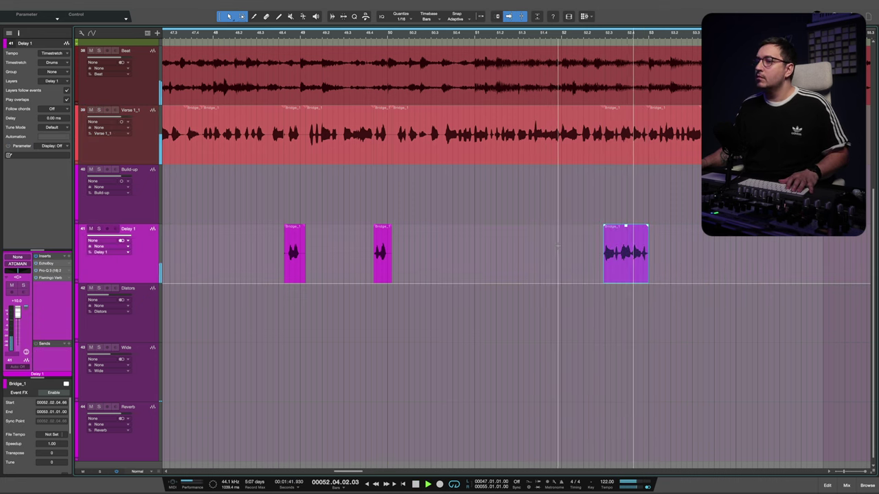
left_click_drag(648, 239, 613, 273)
left_click(612, 274)
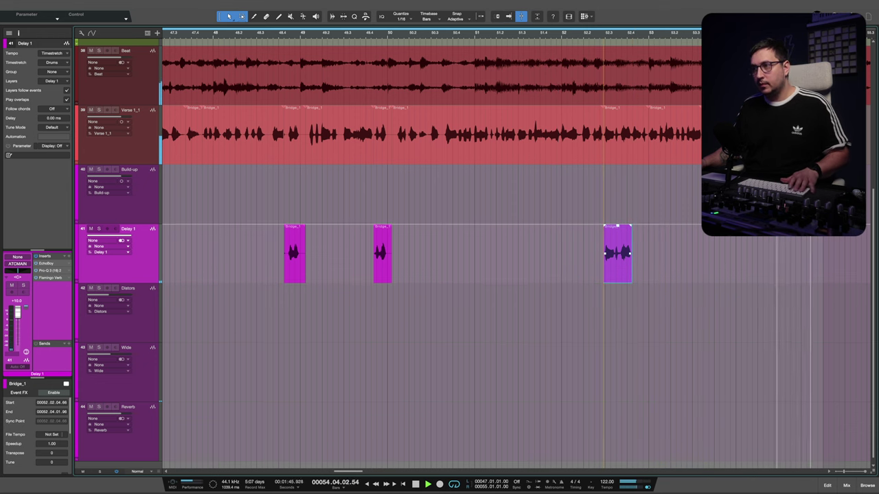
Split the Verse 1_1 vocal at 54.02.04.70 and copy the final phrase to the Delay 1 track
key("3")
left_click(777, 135)
key("1")
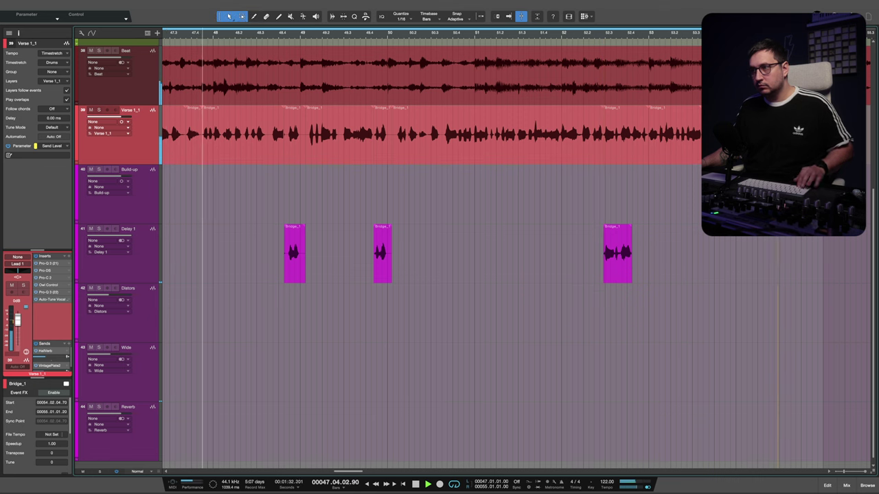
left_click_drag(796, 135, 797, 255, "alt")
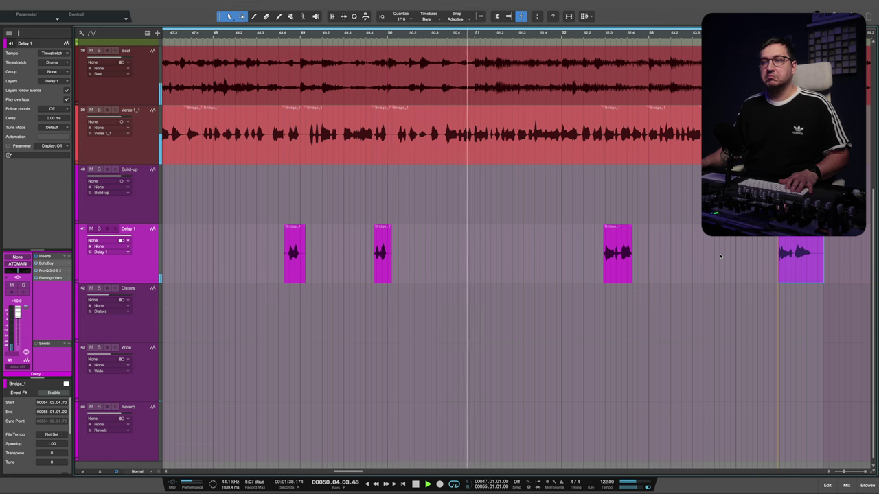
Add a bell cut of about 3 dB below the existing dip in Delay 1's Pro-Q 3 equalizer
left_click(48, 270)
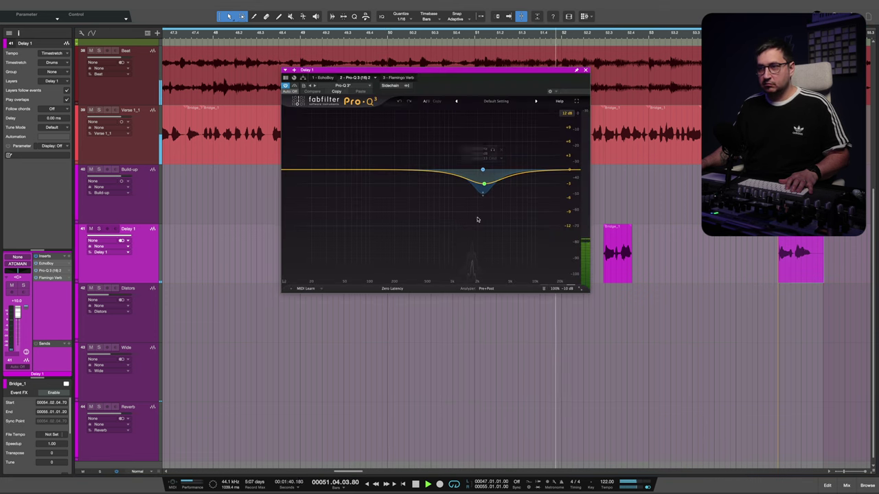
left_click_drag(446, 181, 463, 185)
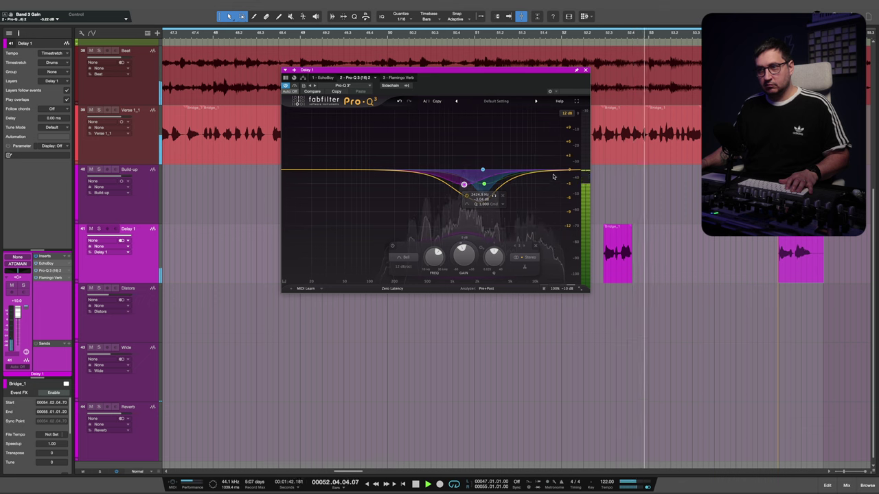
left_click(584, 71)
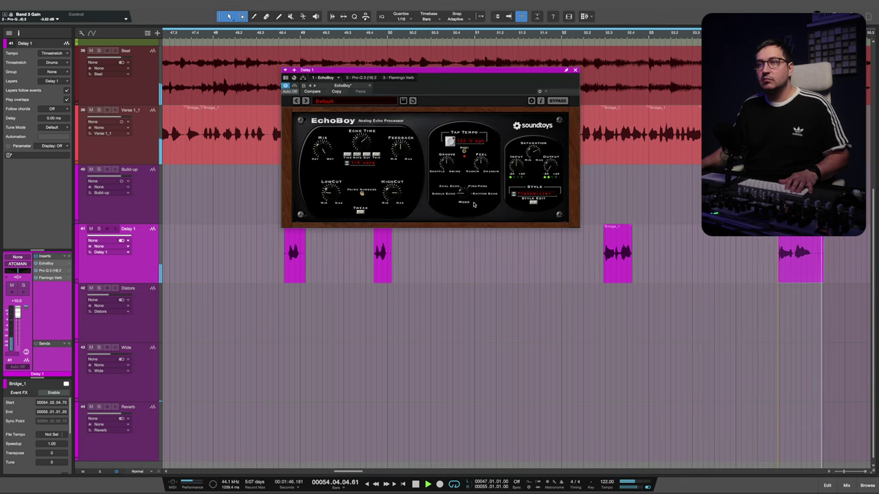
Set the EchoBoy output gain on Delay 1 to -21.4 dB and close the plug-in window
left_click_drag(529, 80, 451, 229)
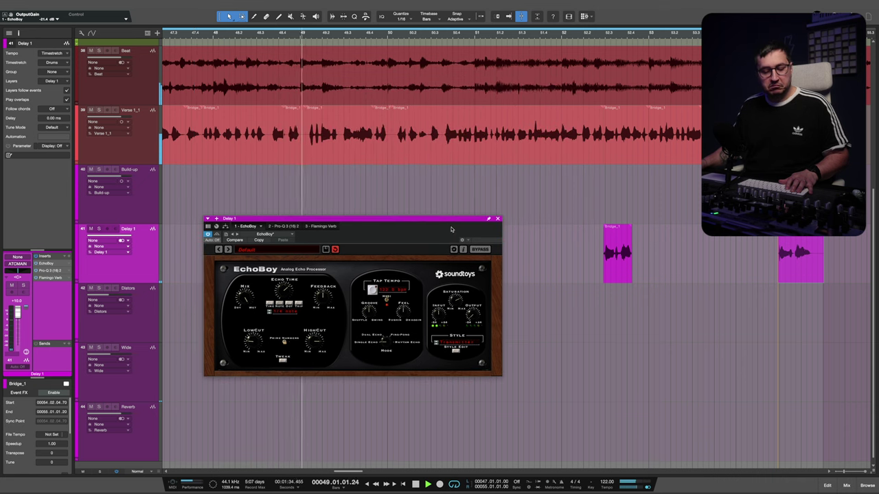
left_click(497, 218)
key("f")
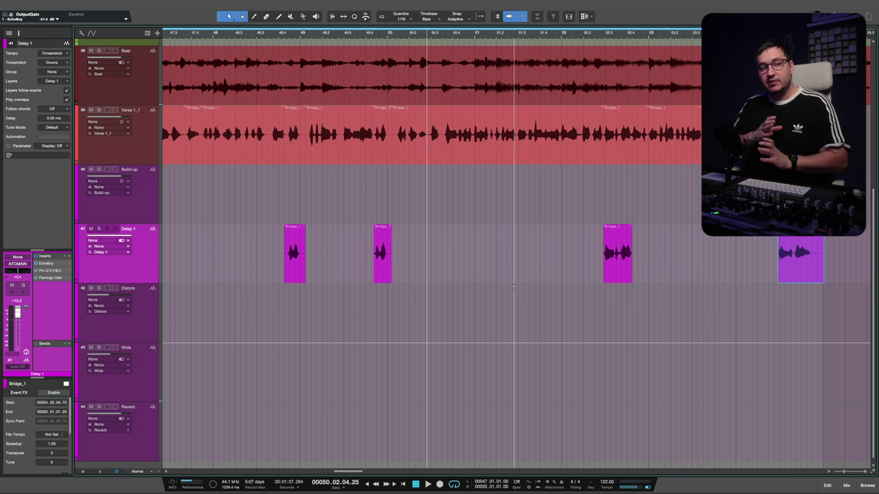
Enlarge the sends area of the Verse 1_1 channel and compare its send levels with the Delay 1 events
left_click(139, 150)
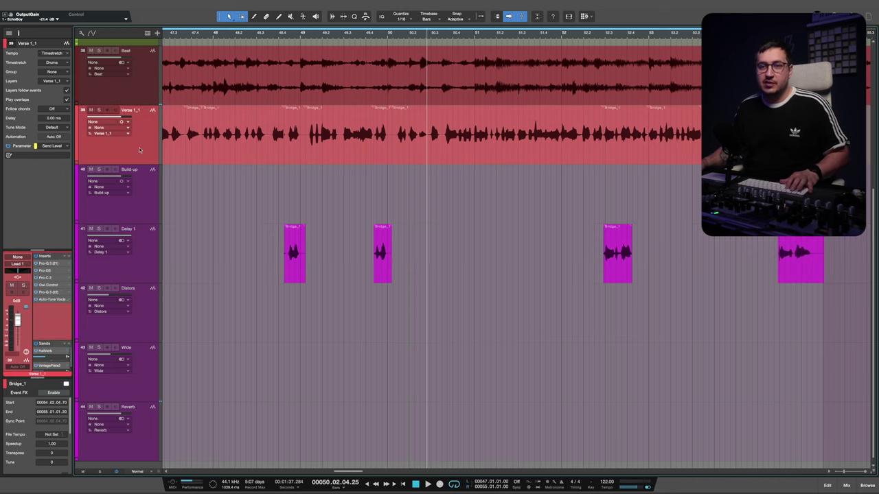
left_click_drag(52, 339, 50, 307)
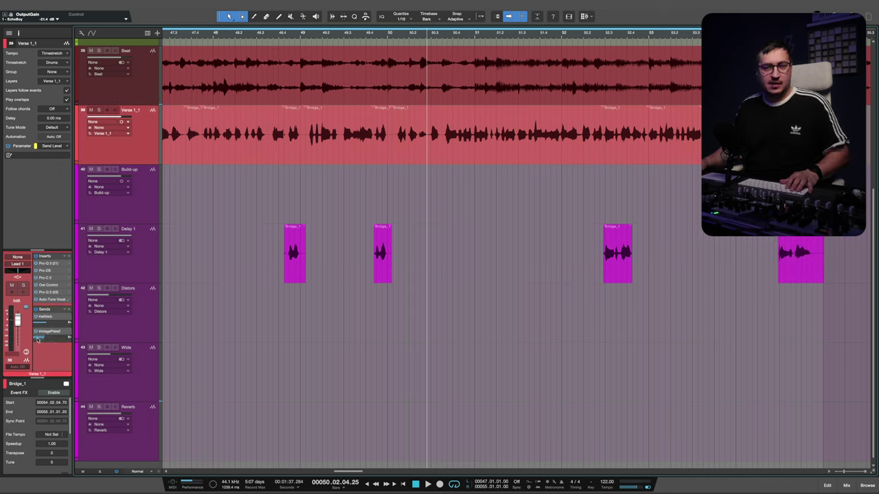
mouse_move(38, 340)
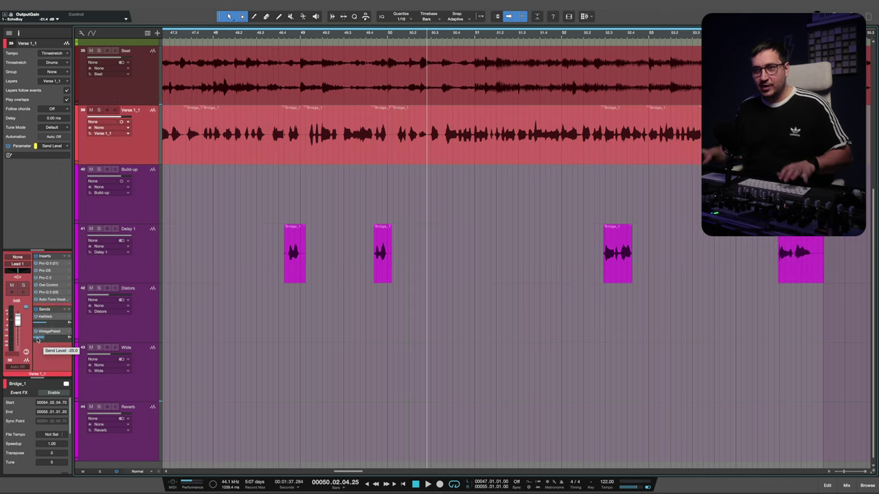
left_click_drag(245, 272, 823, 283)
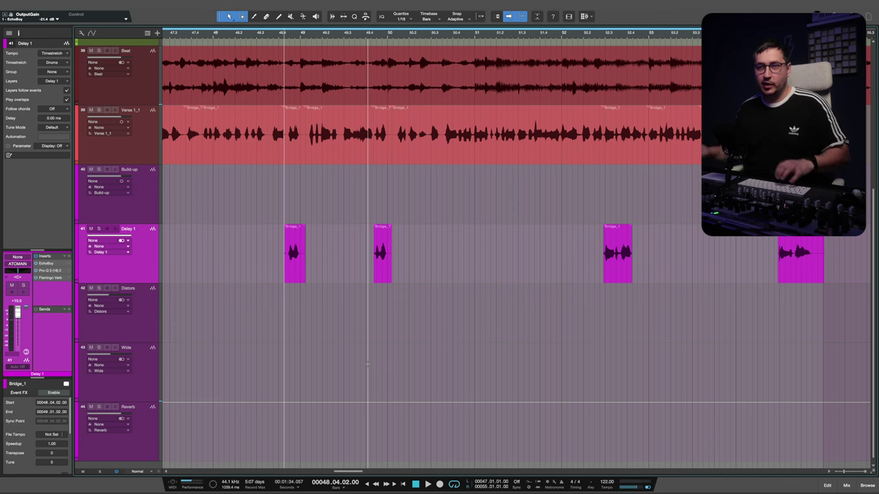
Switch the Build-up track's channel format to stereo and split the Beat event at bar 53
left_click(139, 211)
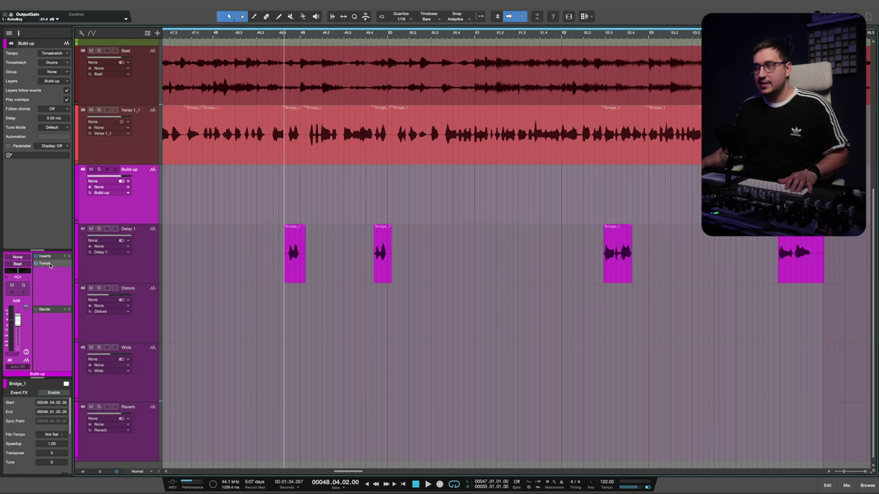
left_click(644, 75)
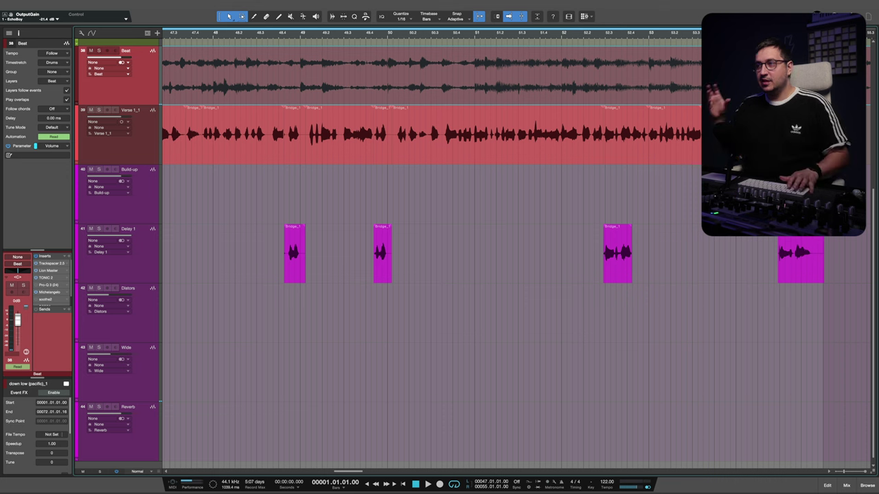
left_click(588, 45)
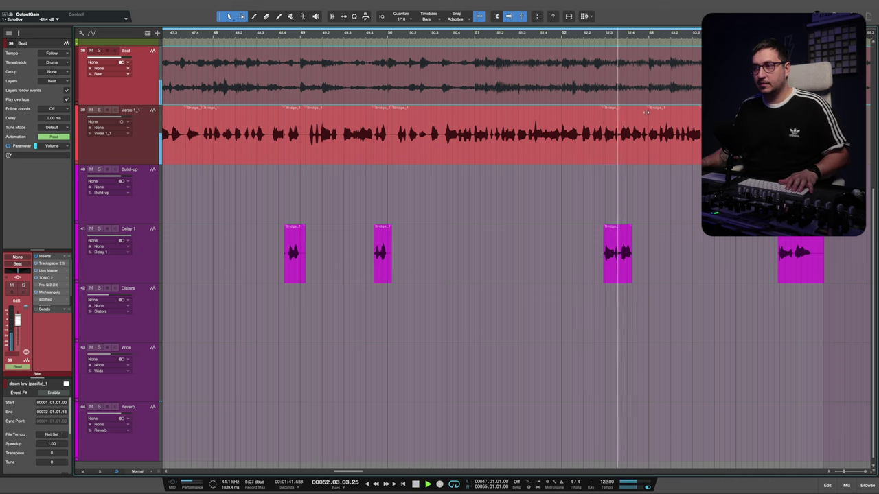
key("3")
left_click(650, 65)
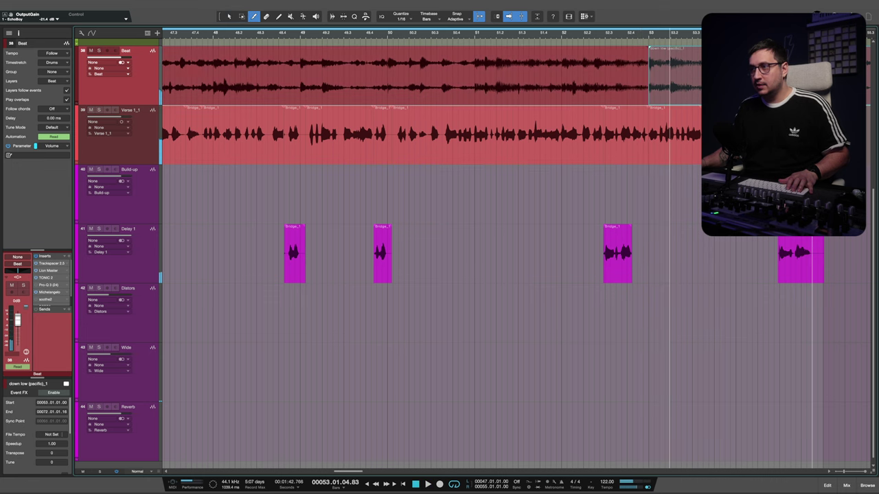
Copy the Beat section from bar 53 to bar 55 onto the Build-up track and fade it in over its full length
key("space")
key("1")
left_click_drag(659, 68, 687, 163)
left_click_drag(686, 160, 686, 194)
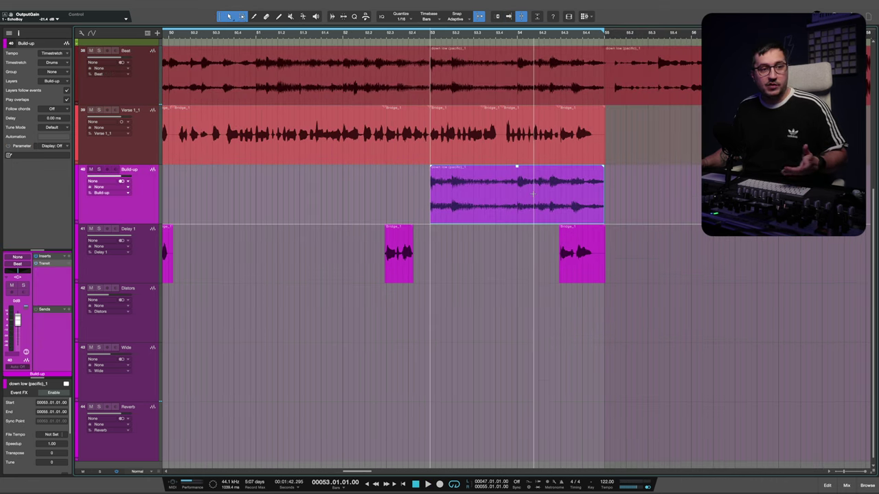
left_click_drag(431, 169, 668, 180)
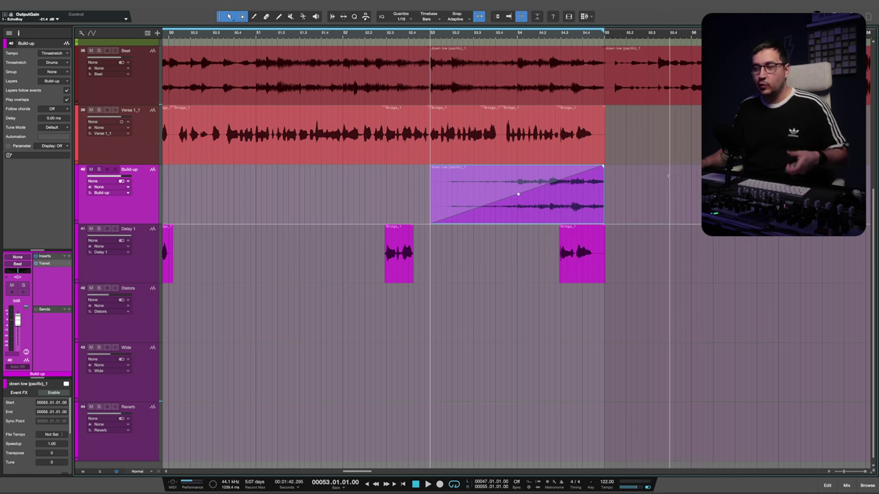
Play back the lead-in to the faded beat section and set the Build-up track's volume to -2.0 dB
left_click(278, 36)
key("space")
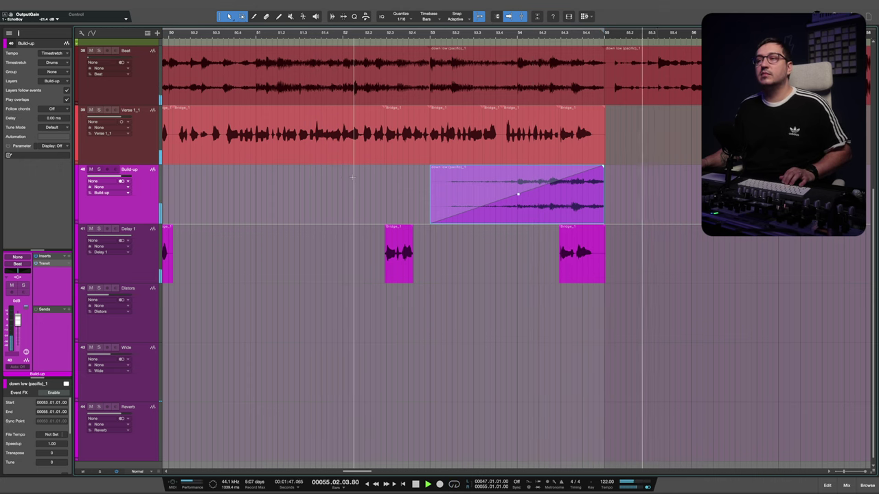
key("space")
left_click(196, 36)
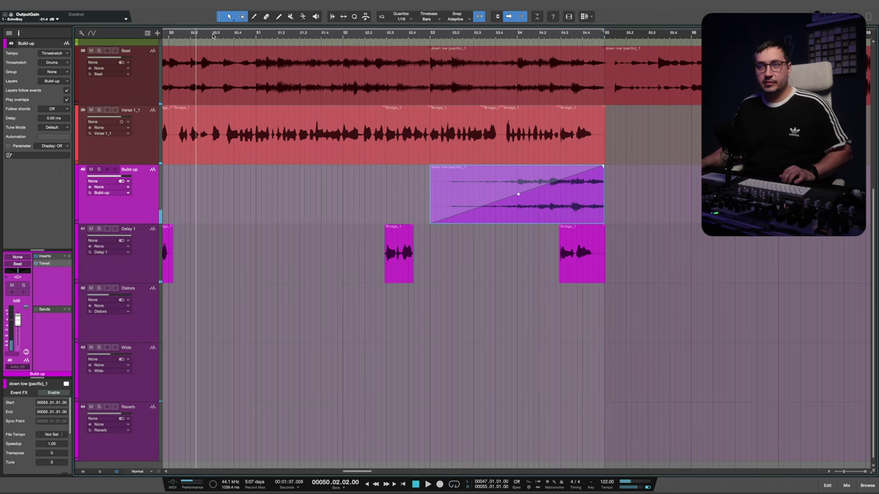
scroll(212, 36, "down", 1)
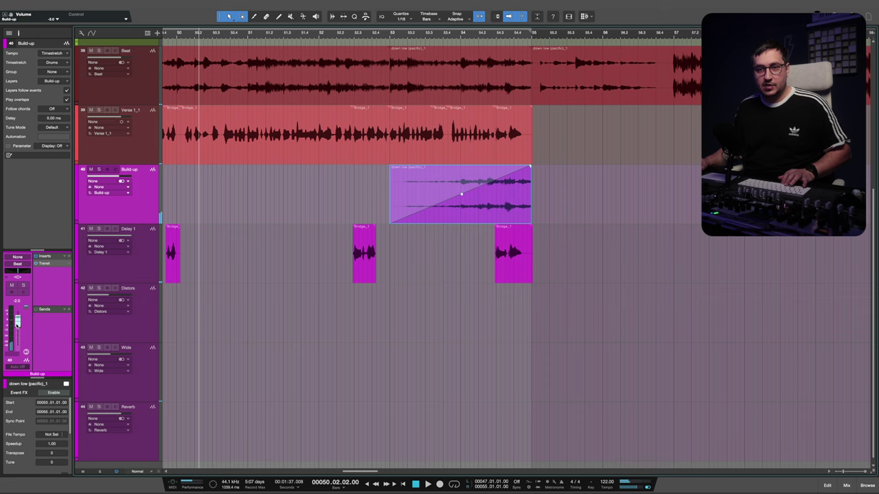
left_click_drag(198, 35, 254, 36)
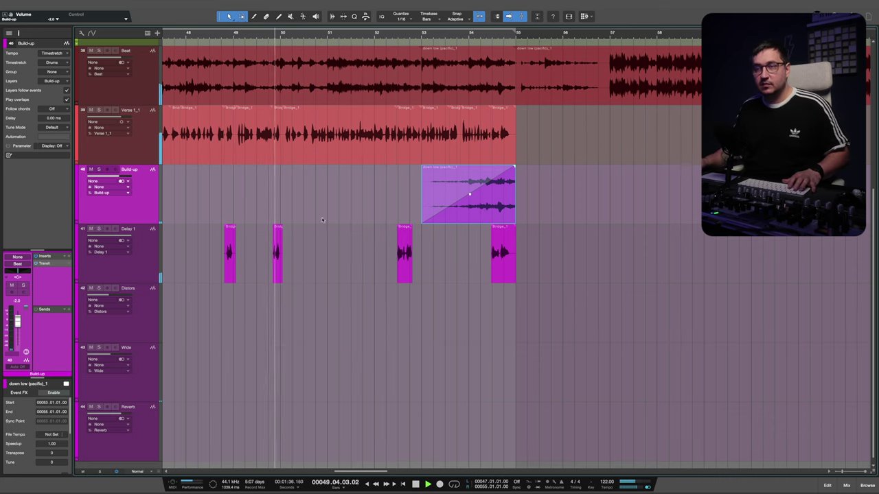
left_click_drag(312, 34, 335, 42)
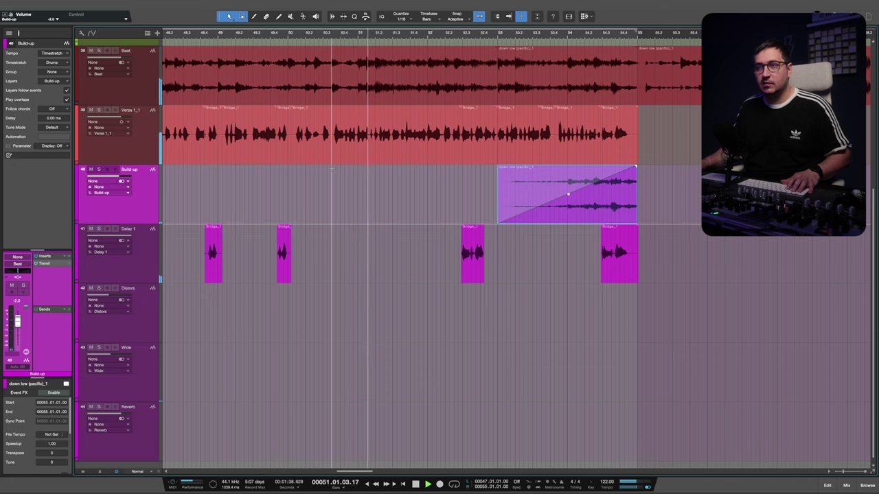
Split the Verse 1_1 vocal event at bar 51
key("space")
left_click(375, 160)
key("3")
left_click(360, 137)
key("1")
left_click_drag(359, 136, 360, 195)
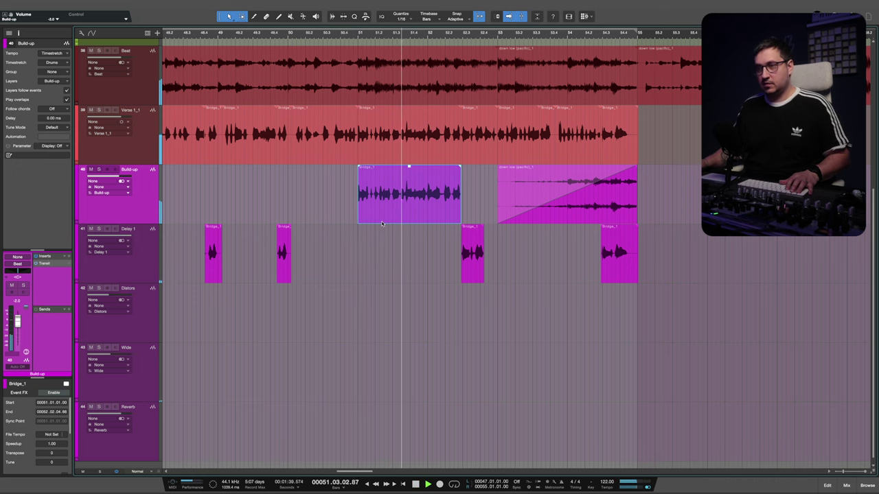
key("space")
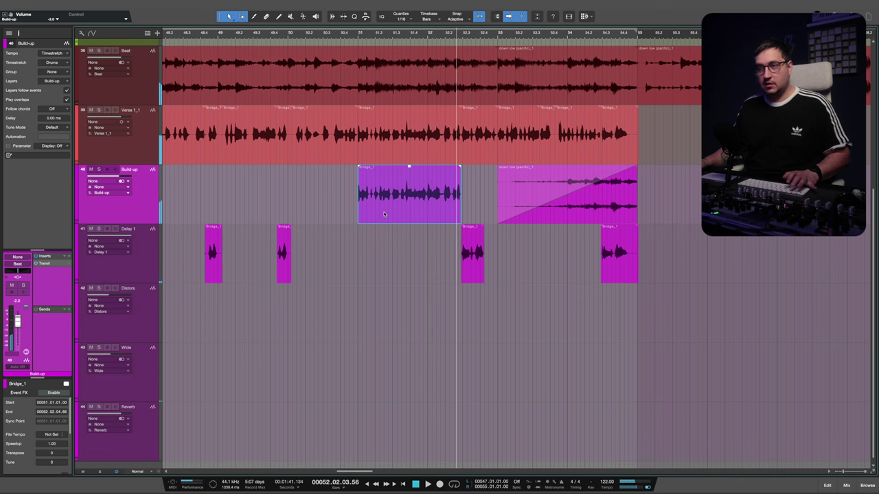
key("Delete")
Duplicate the Build-up track completely and copy the Verse 1_1 vocal events from bar 51 to bar 55 onto the duplicate
right_click(154, 204)
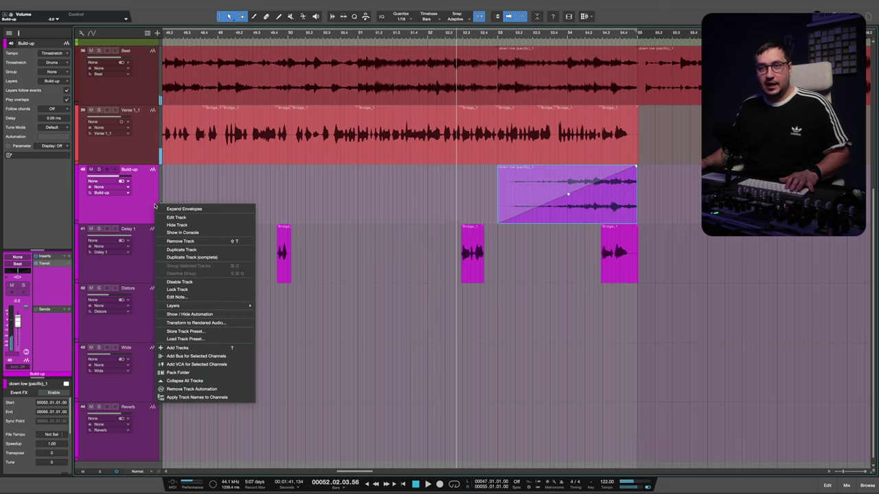
left_click(200, 257)
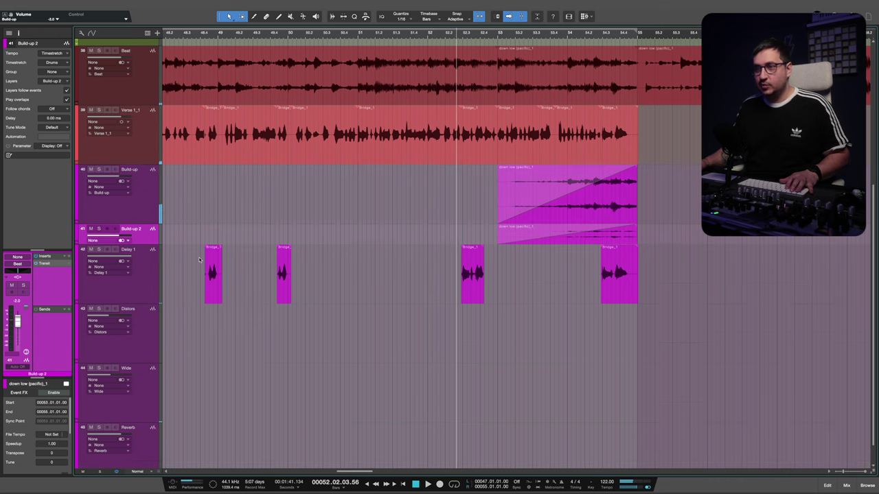
left_click(424, 162)
left_click_drag(651, 151, 392, 240)
Reset all track heights to Normal and select the vocal events on Build-up 2
left_click(137, 472)
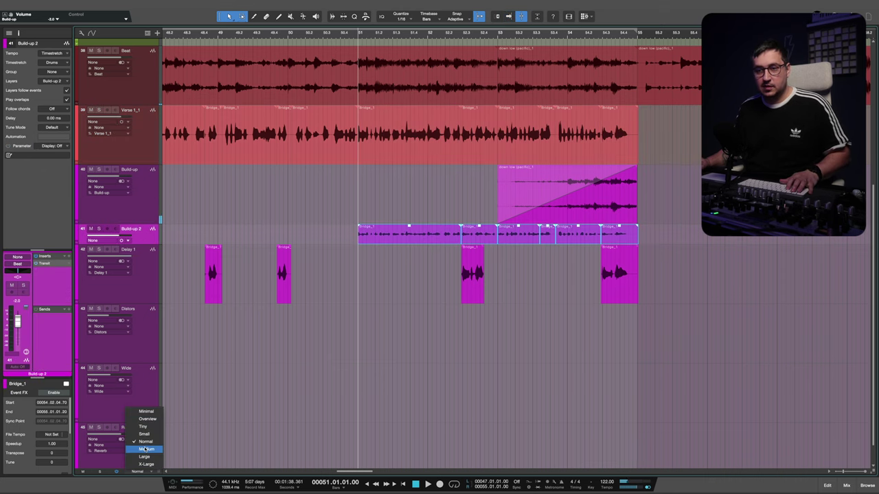
left_click(141, 450)
left_click_drag(349, 202, 646, 184)
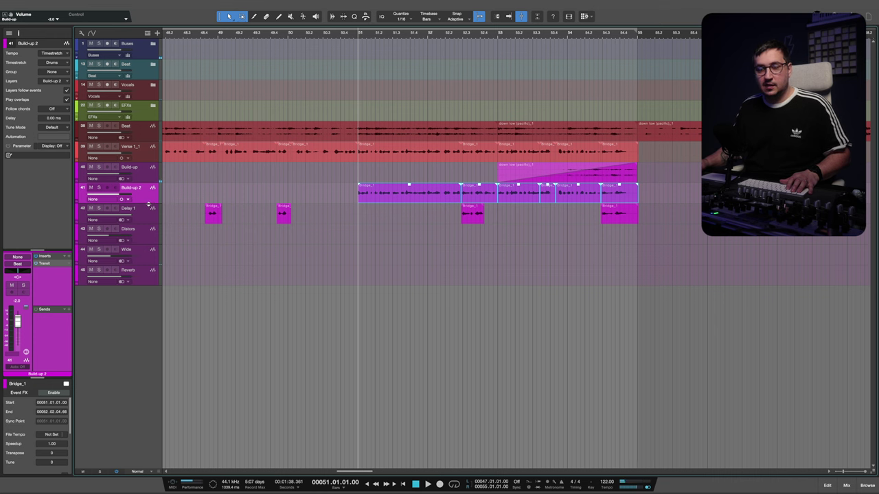
Insert Doubler2 Stereo on the Build-up 2 track and switch off its direct signal and upper EQ band
left_click(68, 258)
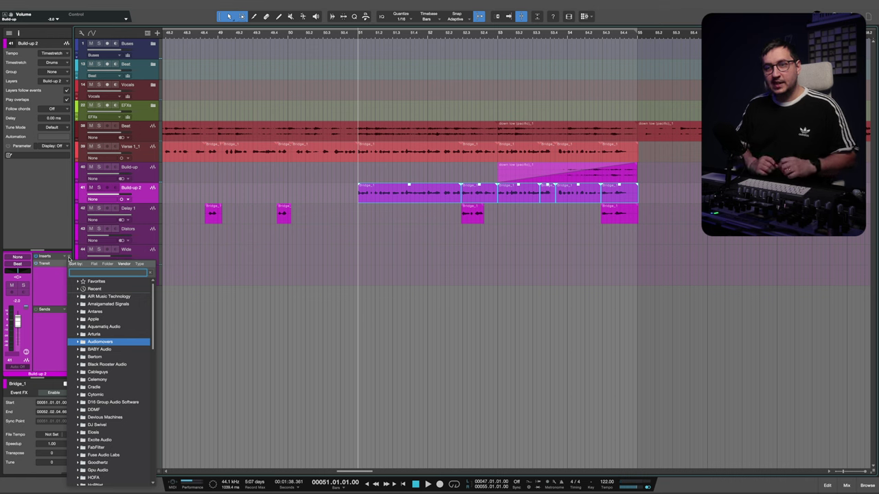
type("doub")
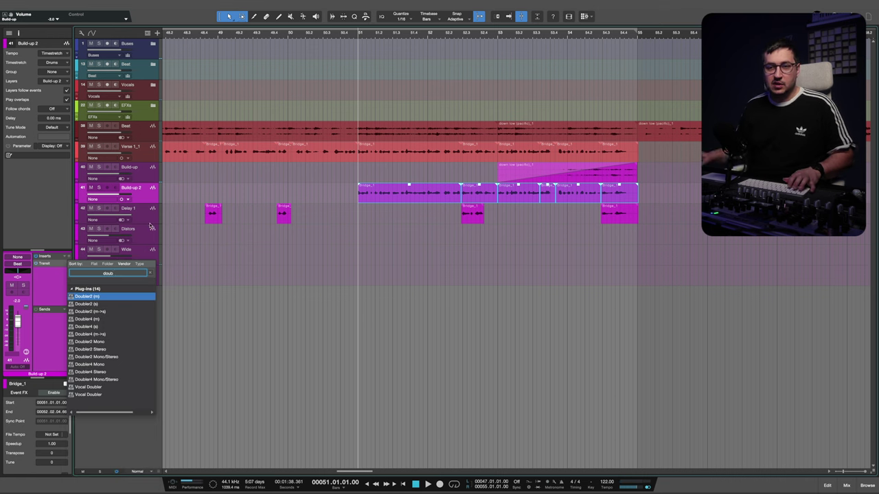
left_click(93, 349)
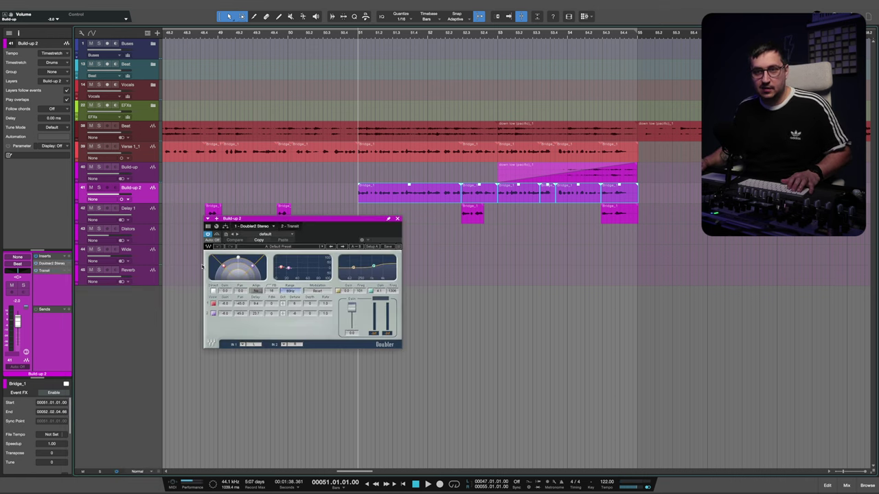
left_click(369, 291)
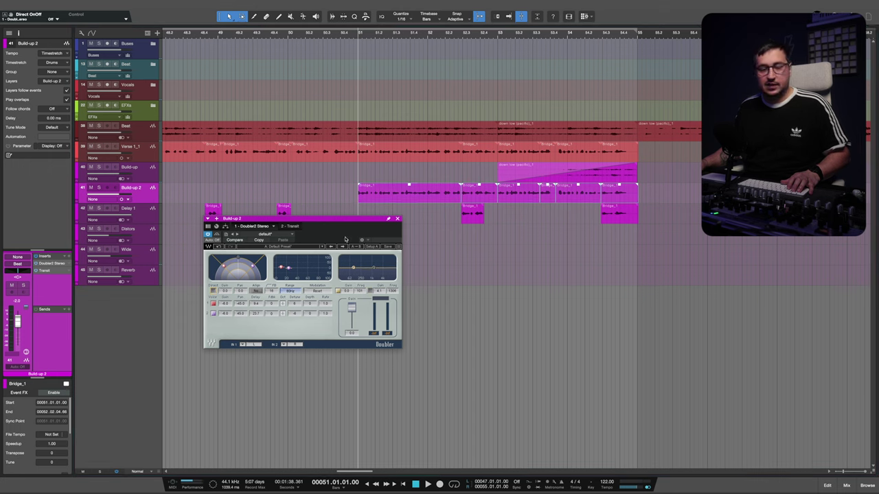
Set the Build-up 2 volume to -3.3 dB during playback and close the Doubler window
left_click_drag(17, 320, 17, 324)
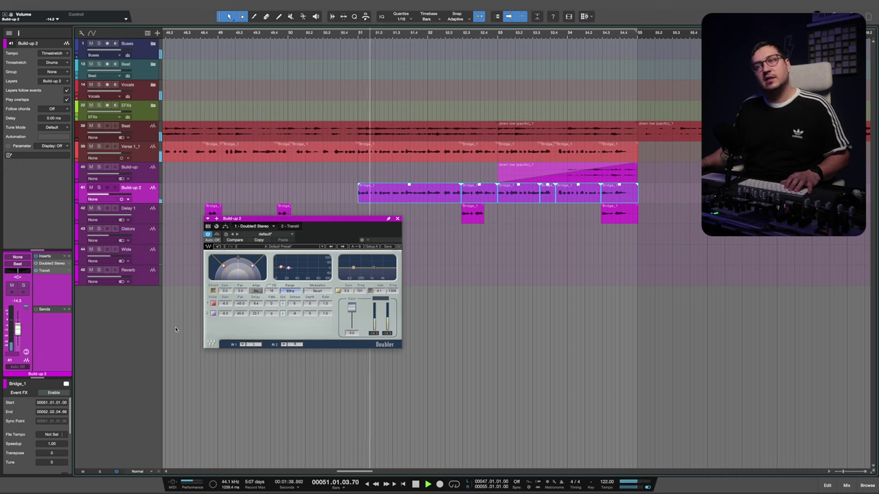
left_click_drag(18, 329, 18, 322)
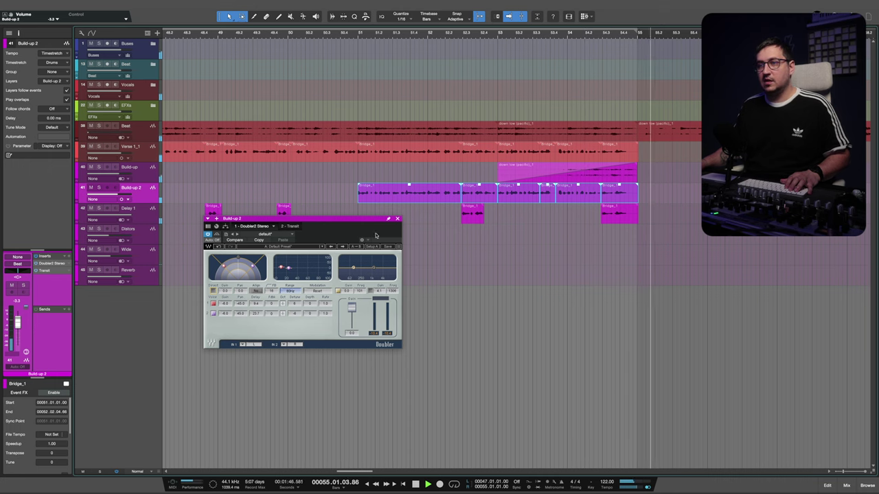
left_click(397, 219)
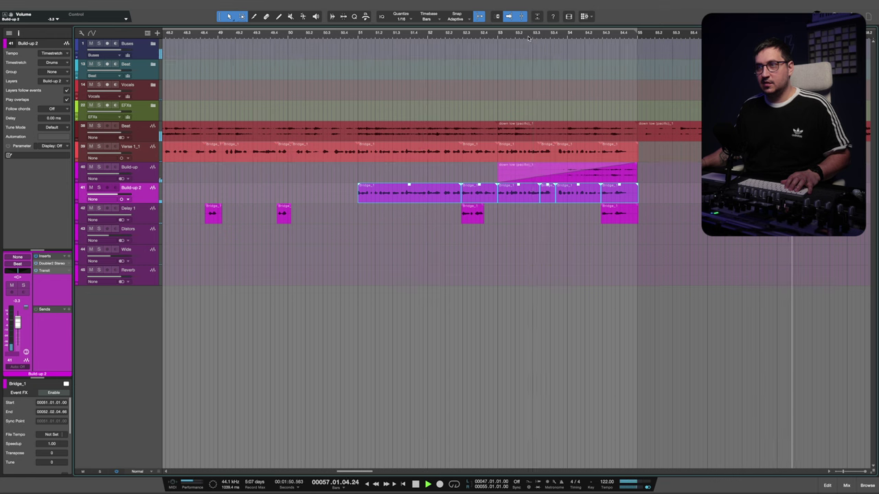
Loop playback from bar 47 to bar 55 and listen to the bridge with its effect tracks
scroll(528, 37, "down", 3)
left_click(287, 34)
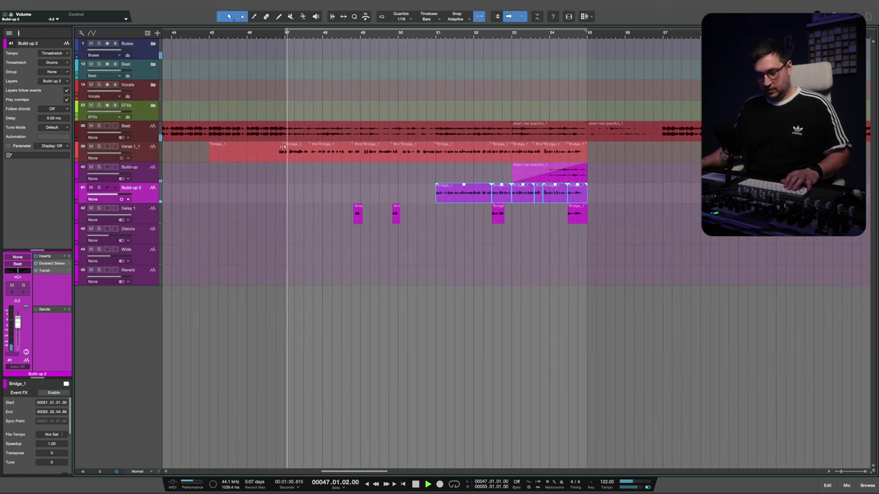
key("/")
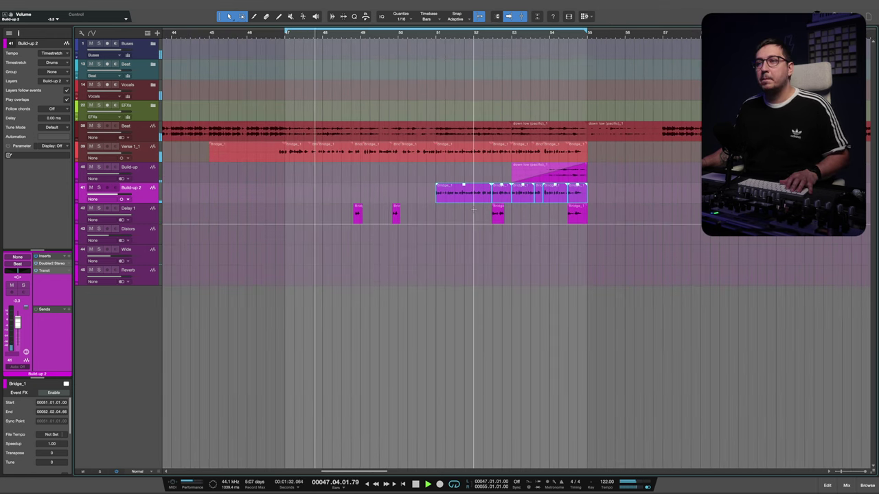
left_click(466, 212)
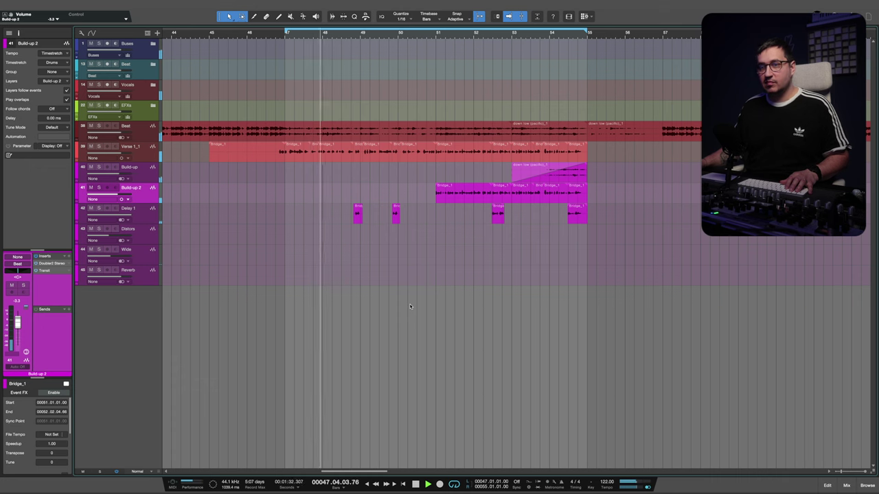
key("space")
Load the Voice Talkie distortion preset in Dist COLDFIRE on the Distors track and close the plug-in window
left_click(142, 238)
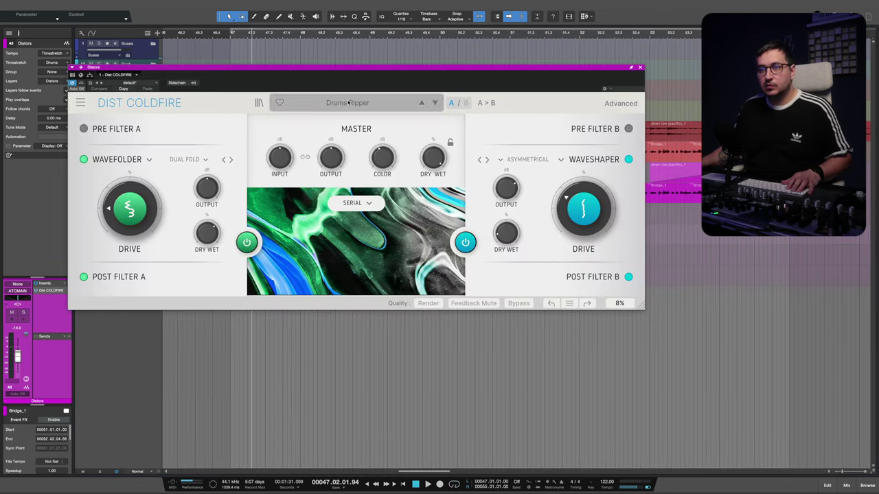
left_click(349, 103)
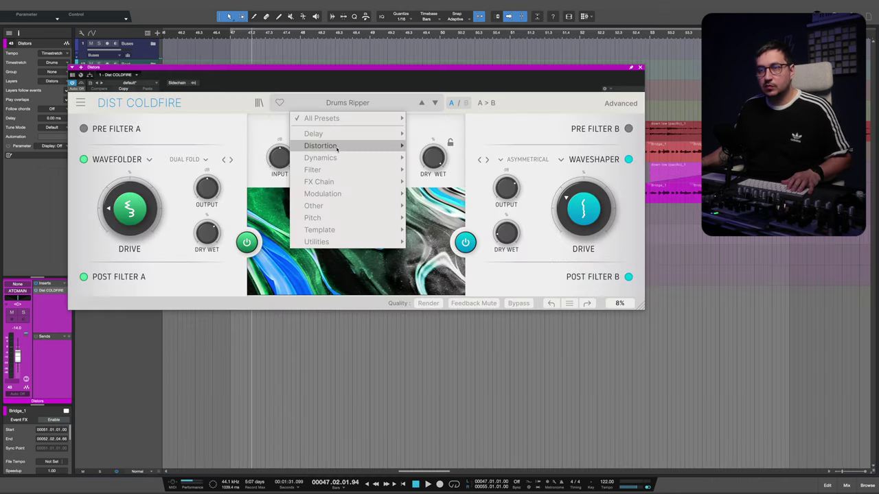
mouse_move(319, 147)
left_click(652, 426)
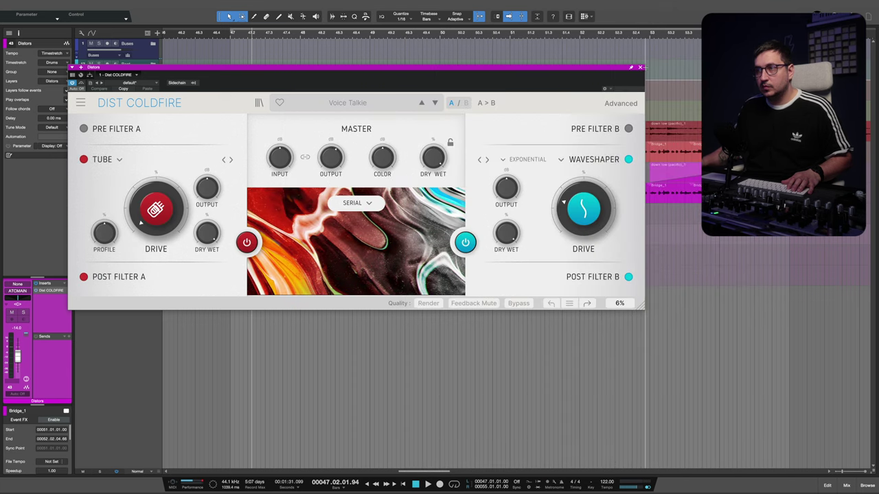
key("super+w")
Split the Verse 1_1 vocal at 47.03.01 and copy the two adjoining short phrases from there onto the Distors track
left_click_drag(263, 33, 284, 176)
key("space")
left_click(278, 160)
key("3")
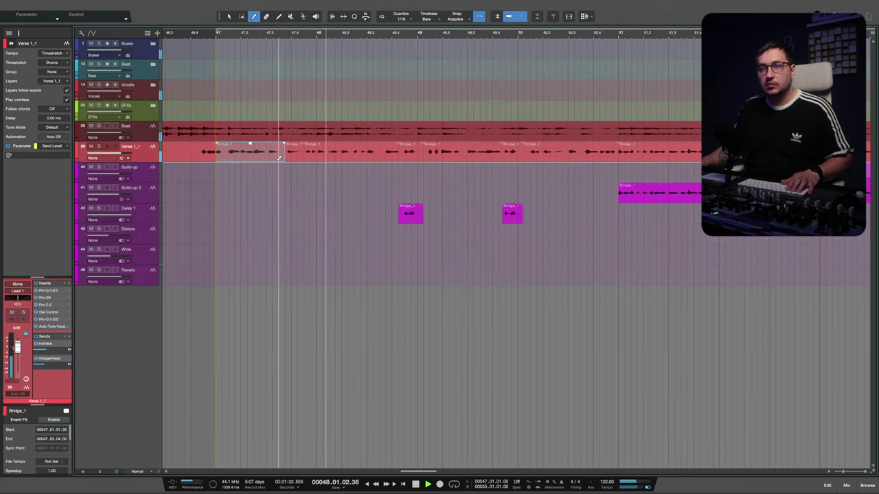
left_click(266, 159)
key("1")
left_click(295, 160, "shift")
left_click_drag(281, 156, 270, 234)
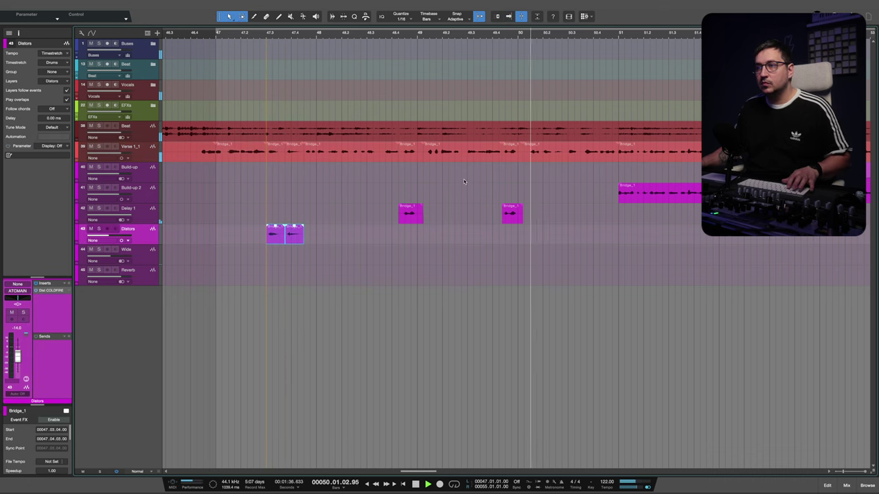
Cut out the Verse 1_1 phrase from 50.03.01 to 50.04.02 and copy it onto the Distors track
key("3")
key("space")
left_click(568, 152)
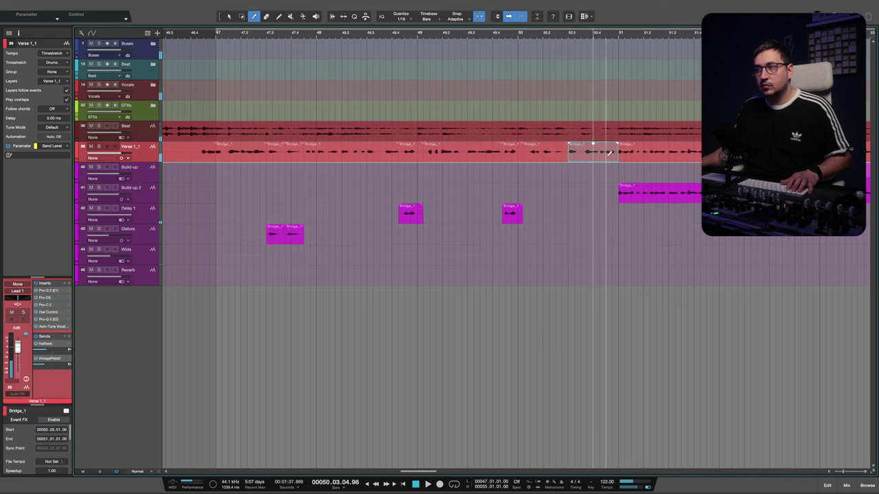
left_click(609, 152)
key("1")
key("space")
left_click_drag(589, 215, 588, 234)
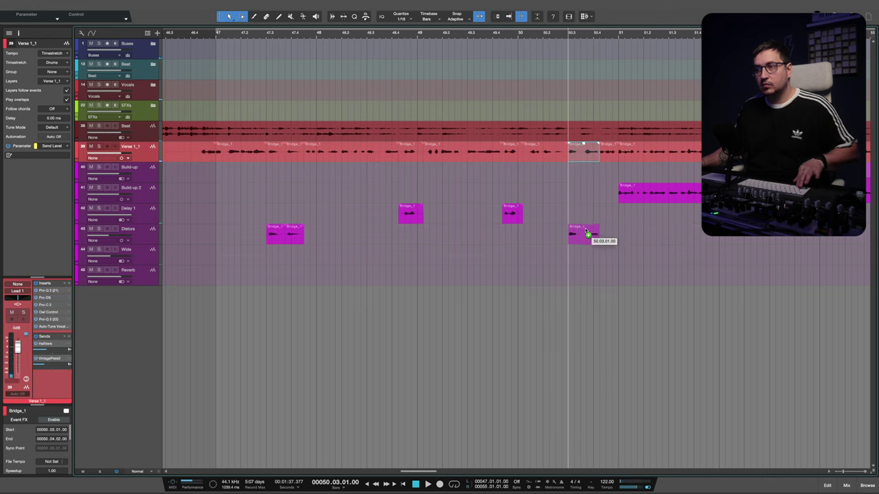
Isolate the Verse 1_1 phrases starting at 48.03.01 and 49.03.01 during loop playback and copy both onto the Distors track
left_click(236, 36)
key("space")
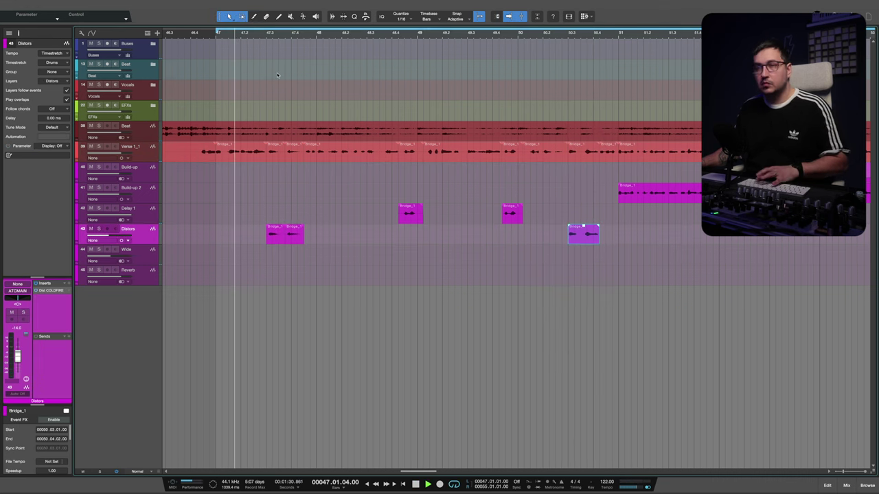
left_click(369, 154)
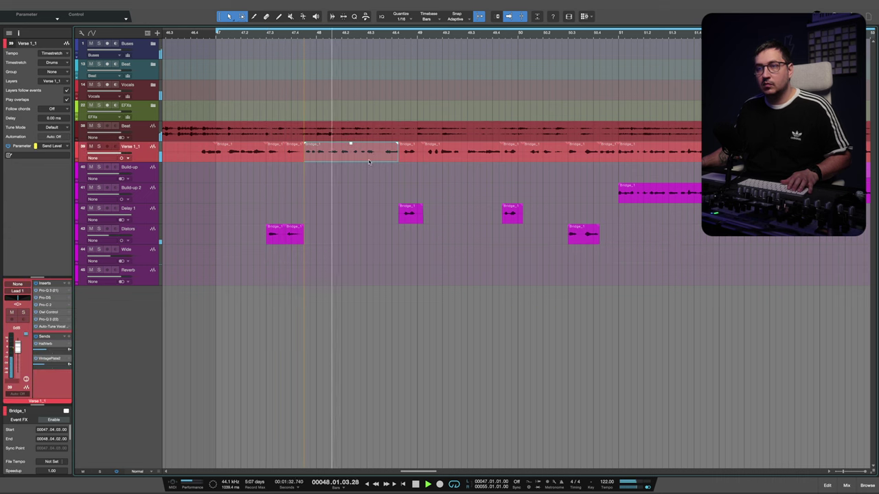
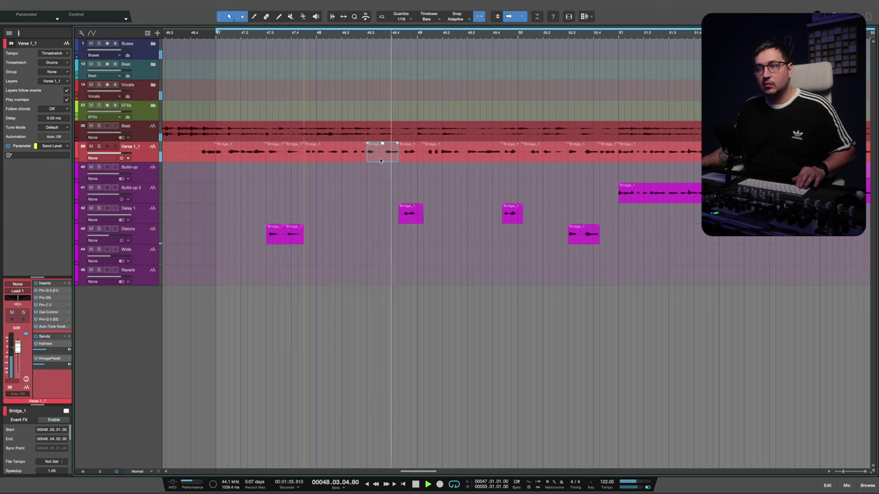
left_click(484, 151)
left_click_drag(484, 151, 483, 236)
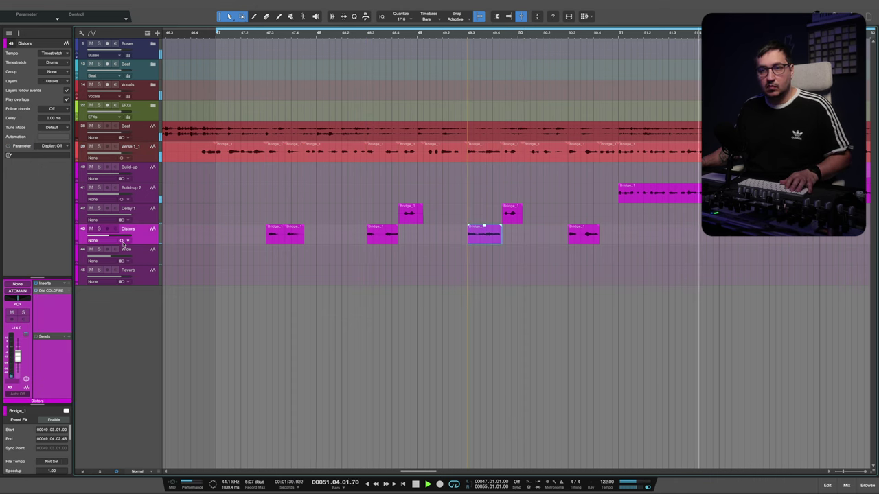
Switch the Distors track to stereo and mute the Build-up 2 vocal events from bar 51 to bar 55
left_click_drag(221, 35, 223, 20)
key("6")
left_click_drag(432, 190, 667, 199)
key("1")
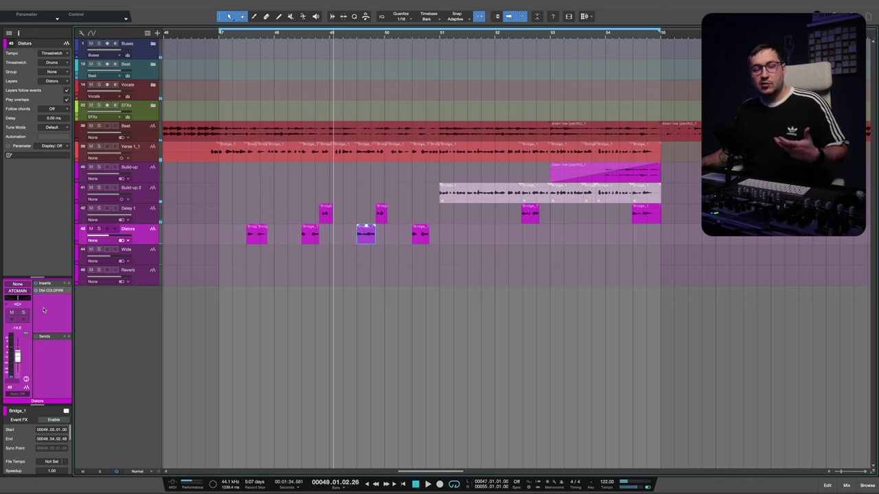
Insert Little AlterBoy after COLDFIRE on the Distors track and set its Formant to -3.0 and Drive to 5.4 during playback
left_click(69, 284)
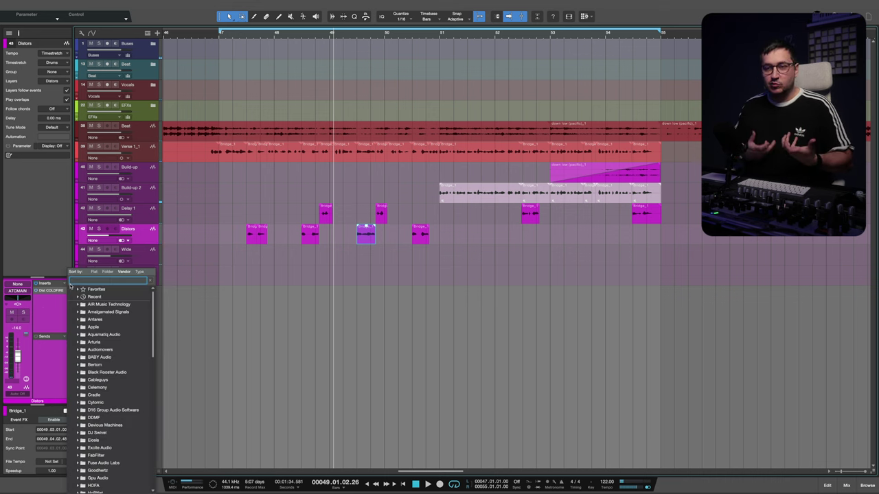
type("lit")
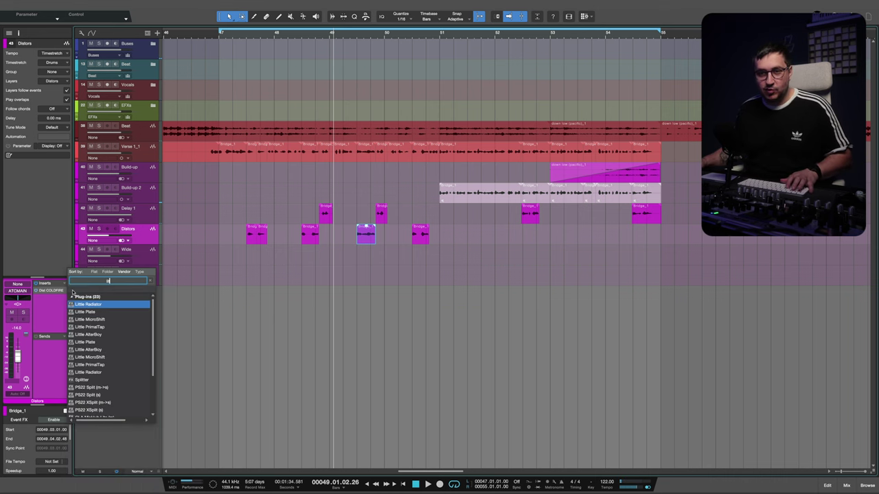
left_click(104, 356)
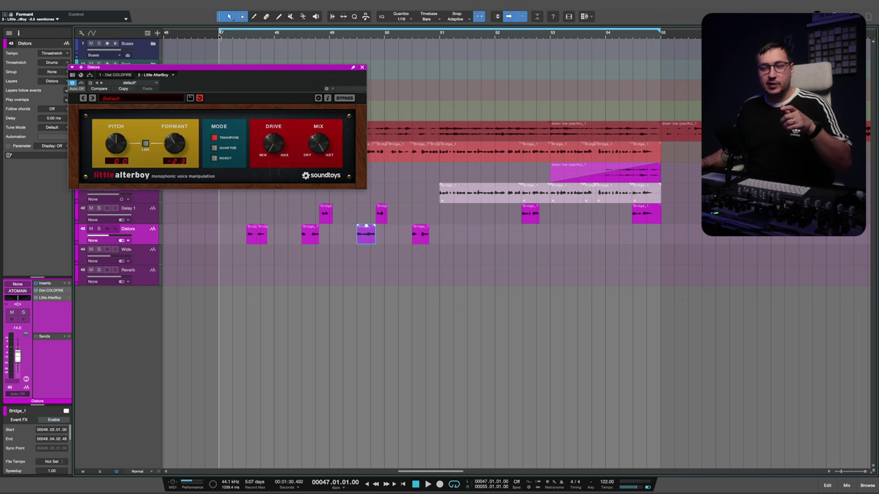
key("space")
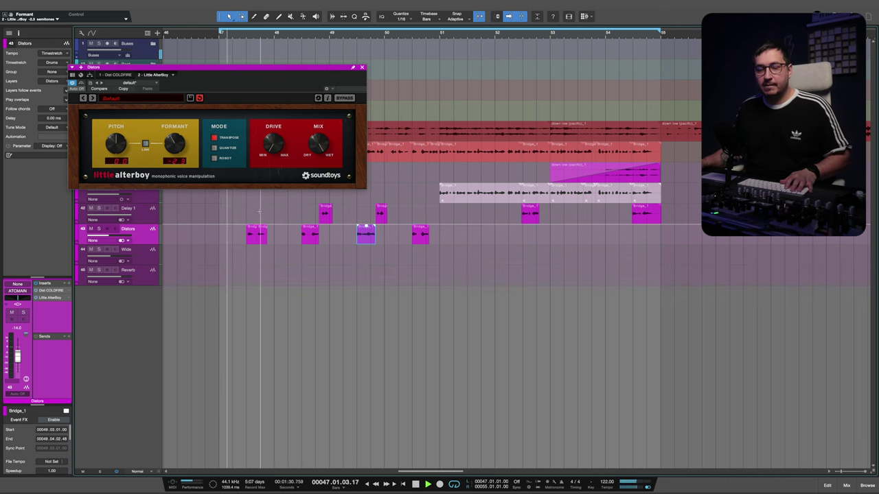
left_click_drag(183, 147, 184, 150)
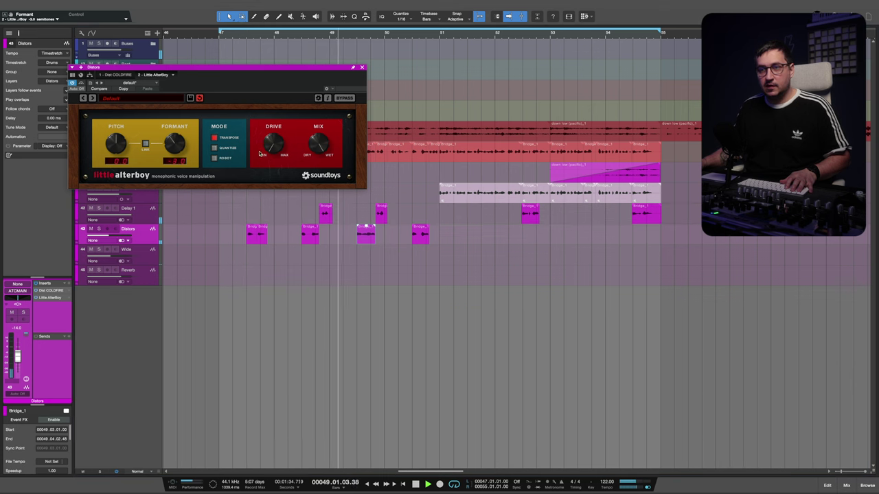
left_click_drag(279, 117, 267, 164)
left_click(362, 68)
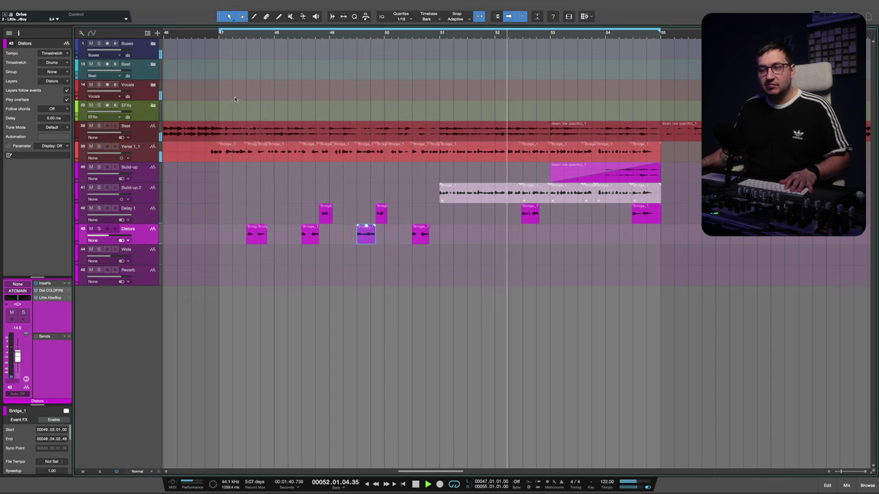
Add ValhallaPlate to the Distors track and set its Mix to about 18% during loop playback
left_click(68, 283)
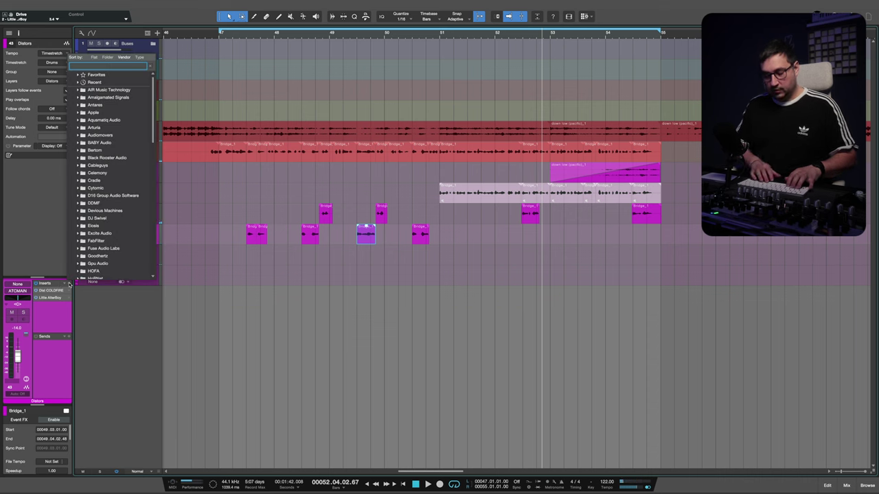
type("plate")
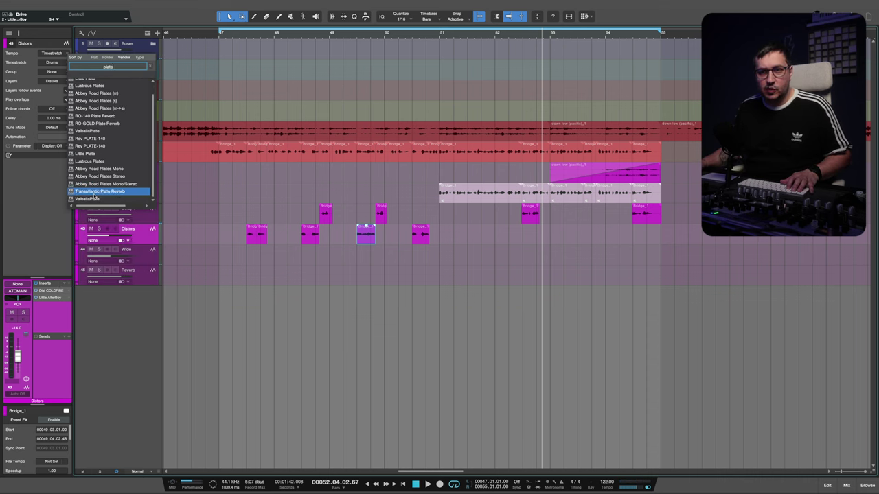
left_click(95, 198)
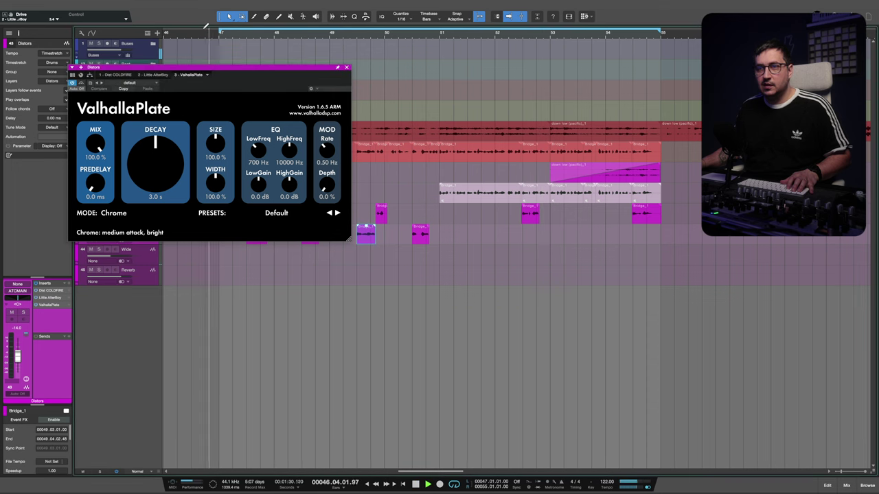
left_click_drag(197, 69, 306, 177)
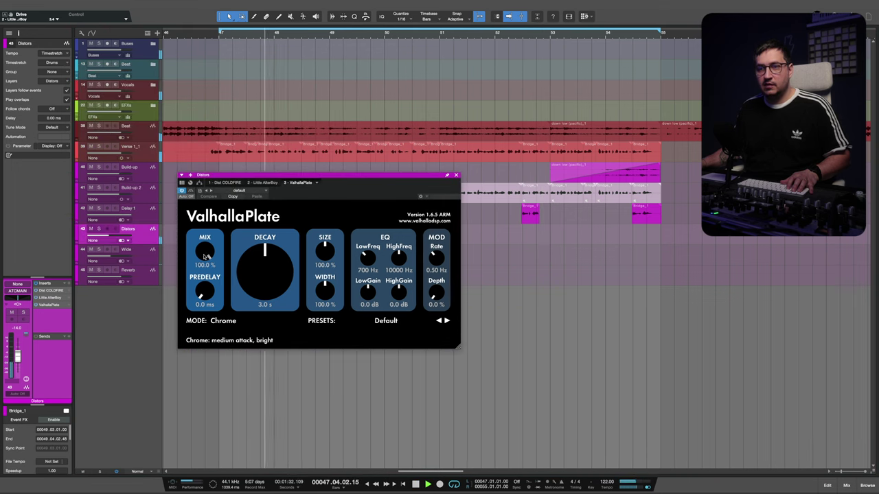
left_click_drag(204, 251, 207, 279)
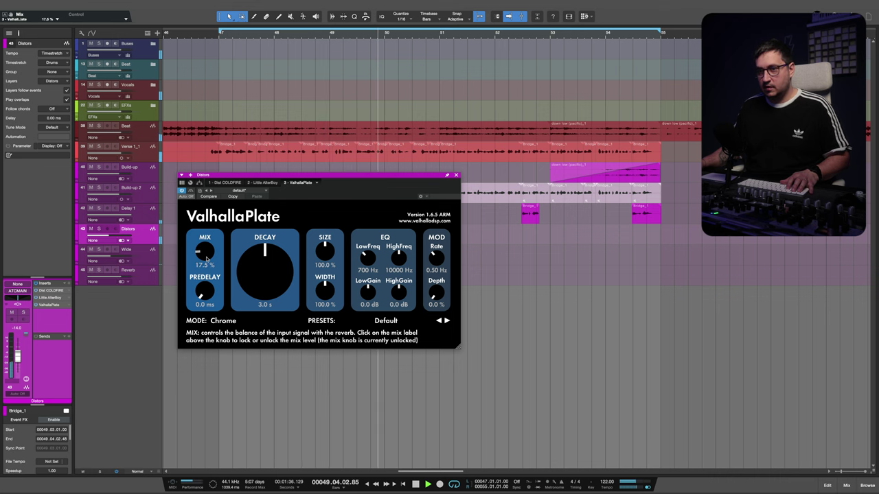
left_click_drag(208, 258, 208, 259)
key("space")
left_click(455, 176)
Add kHs Ensemble to the Distors track, listen to the result and lower the track volume to -18.8 dB
left_click(68, 284)
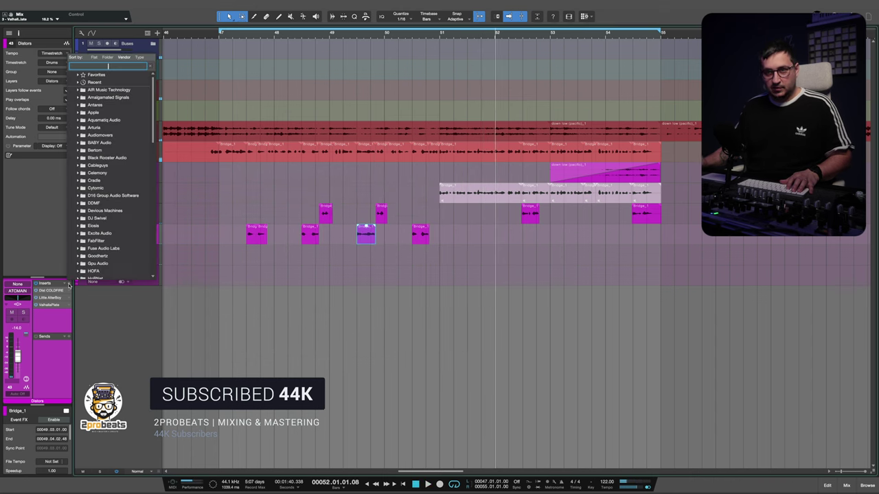
type("ens")
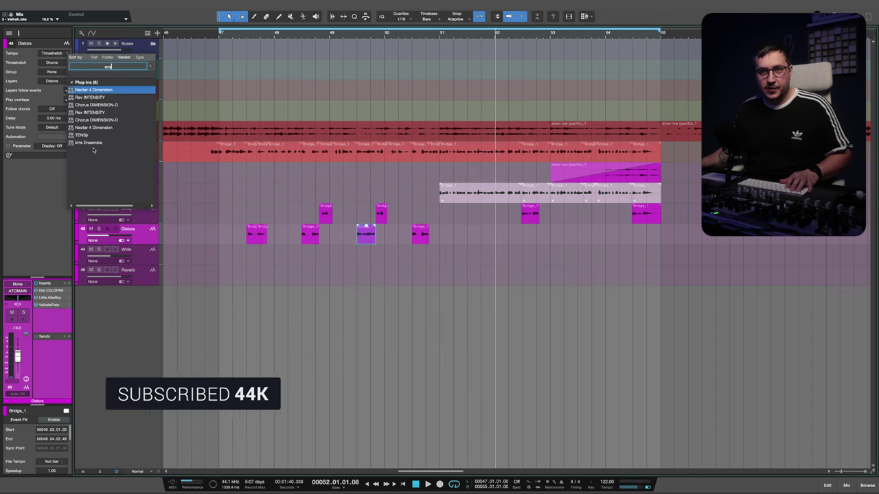
left_click(92, 144)
left_click(223, 37)
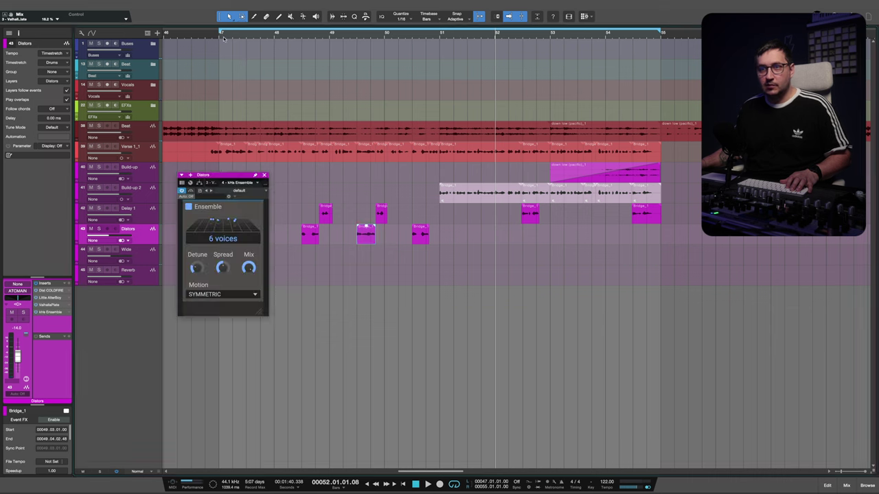
left_click_drag(249, 178, 381, 274)
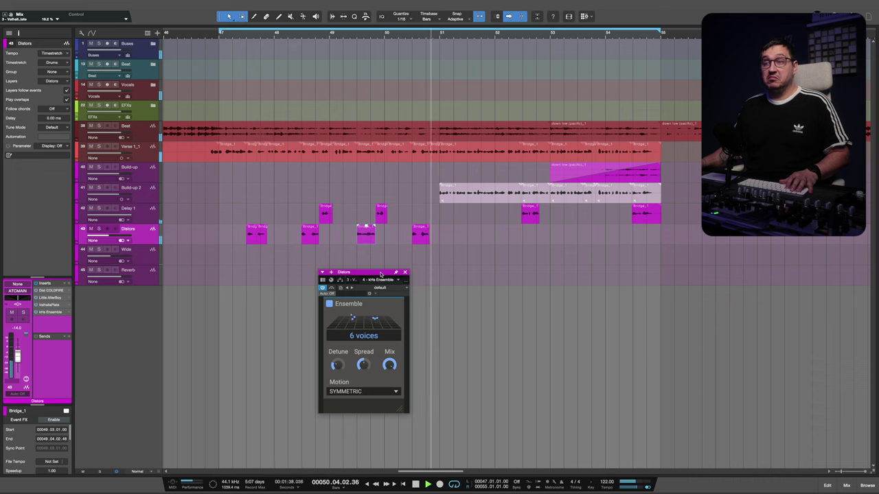
left_click(404, 273)
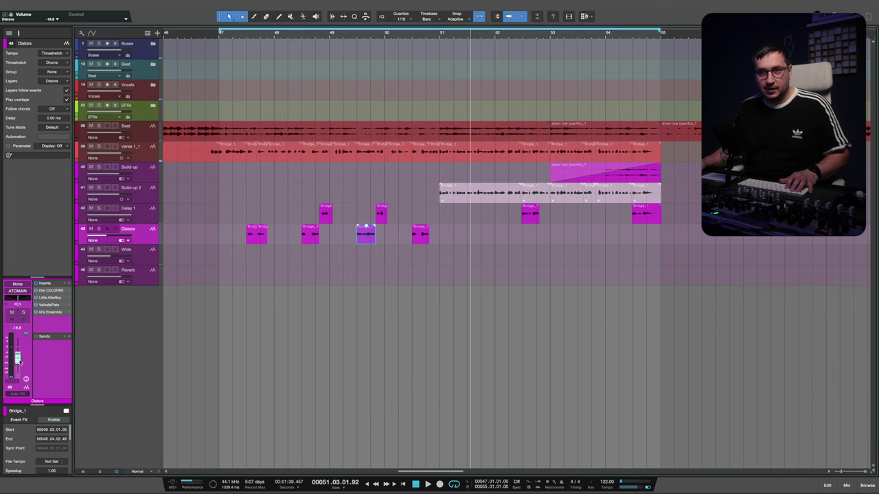
key("space")
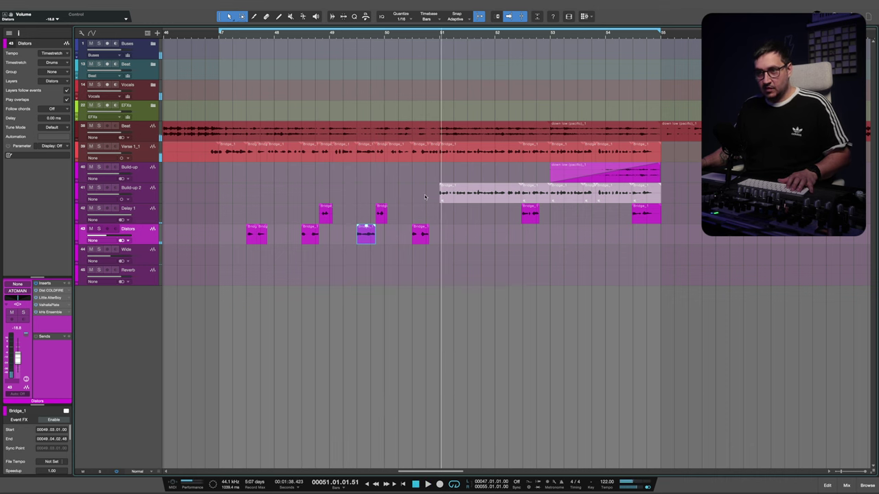
Unmute the Build-up 2 vocal events from bar 51 to bar 55 and copy them onto the Wide track
key("Down")
key("6")
mouse_move(434, 197)
left_mouse_down()
mouse_move(662, 197)
mouse_move(449, 192)
left_mouse_up()
left_click_drag(454, 194, 455, 255)
left_click(389, 39)
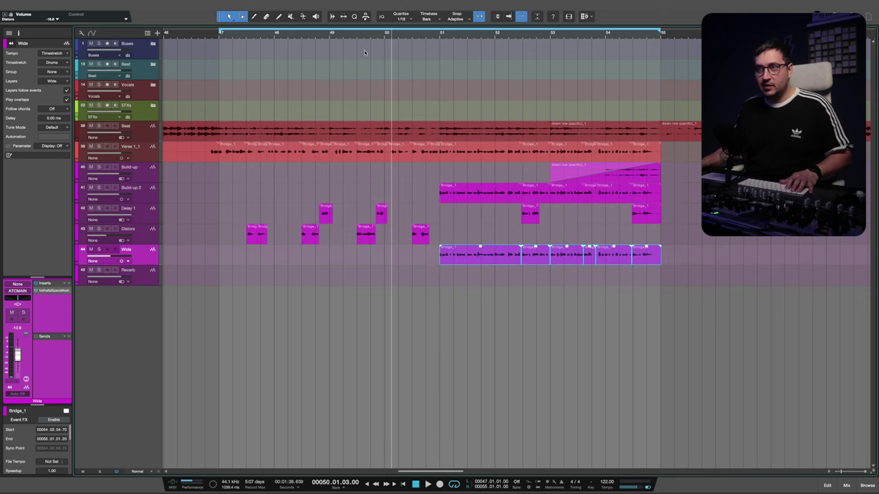
With the Wide track's ValhallaSpaceModulator open, switch Wide and Build-up 2 to stereo and mute the Build-up 2 vocal events
left_click(57, 292)
left_click_drag(421, 275, 332, 267)
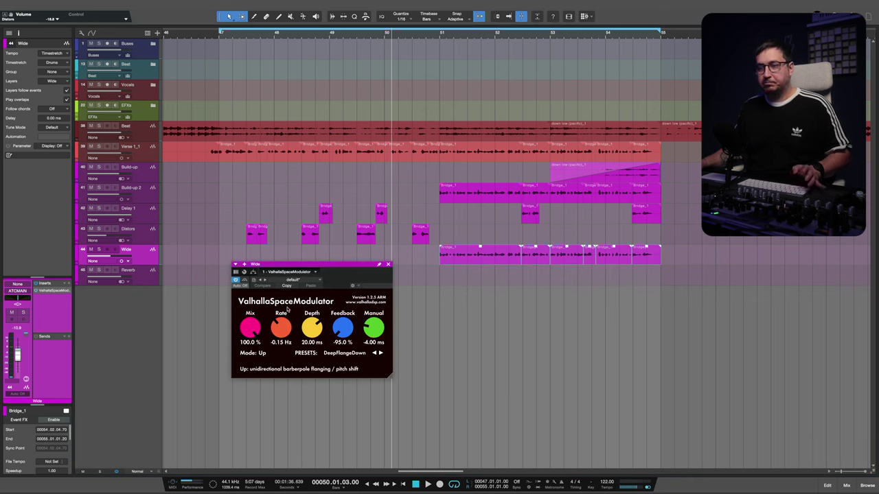
left_click(122, 261)
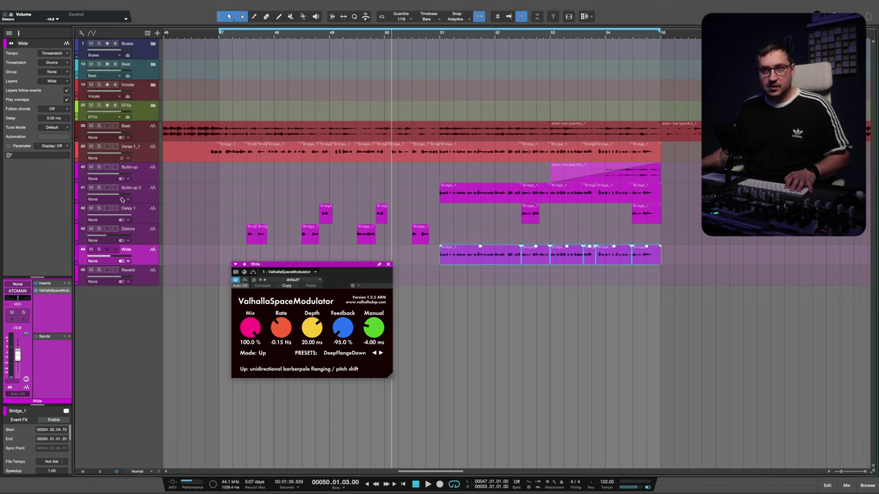
left_click_drag(427, 195, 675, 201)
key("space")
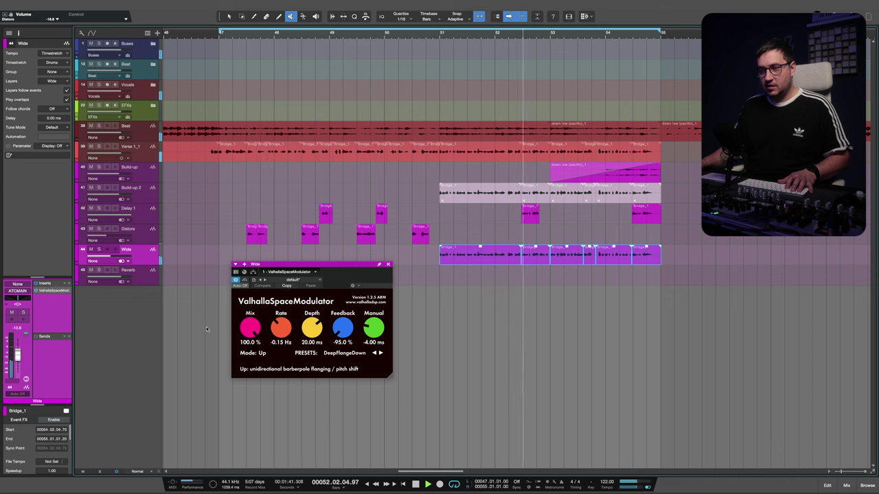
Insert Pro-Q 3 ahead of ValhallaSpaceModulator on the Wide track with a high-cut band at about 394 Hz, and start playback
left_click(69, 283)
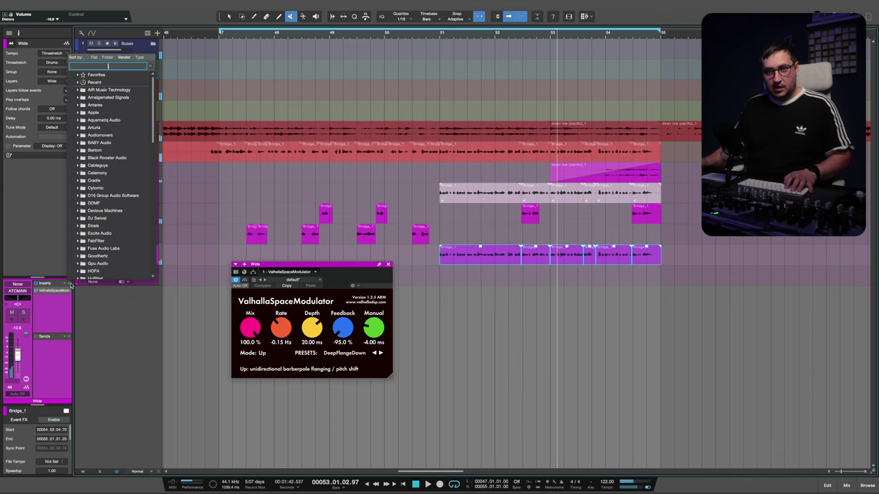
type("pr")
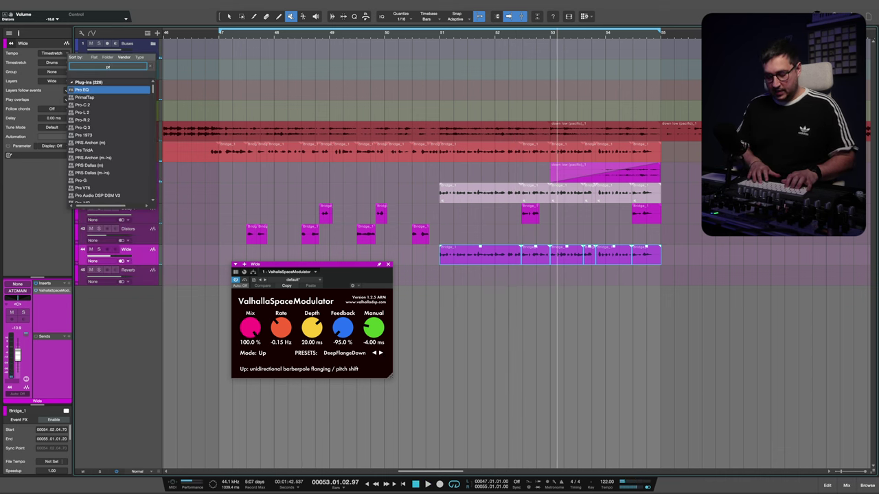
type("o-q")
key("Return")
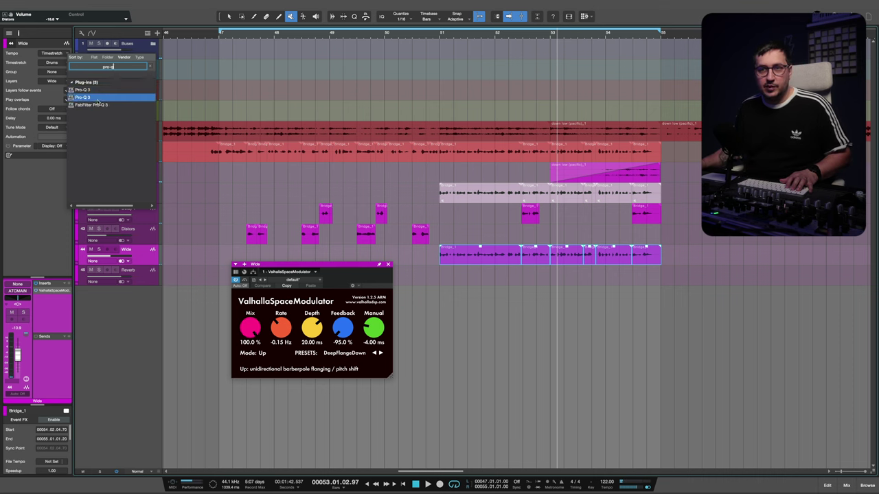
left_click(521, 362)
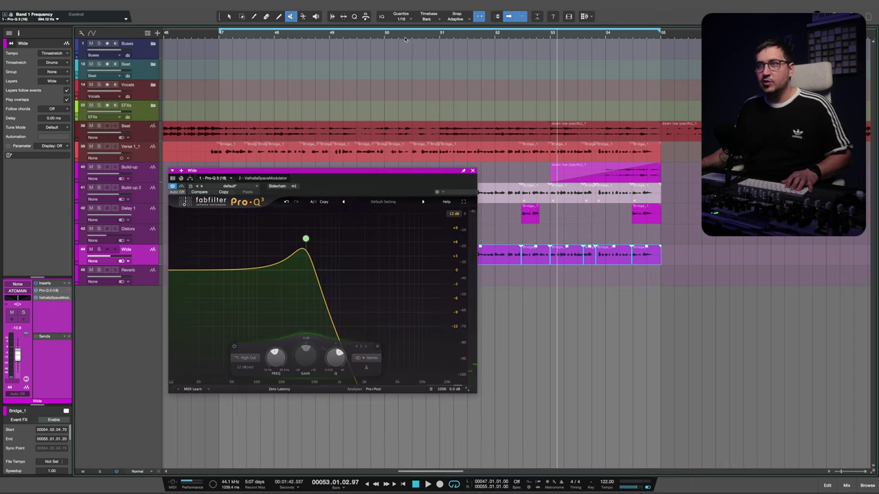
left_click(405, 39)
key("space")
left_click_drag(417, 171, 361, 142)
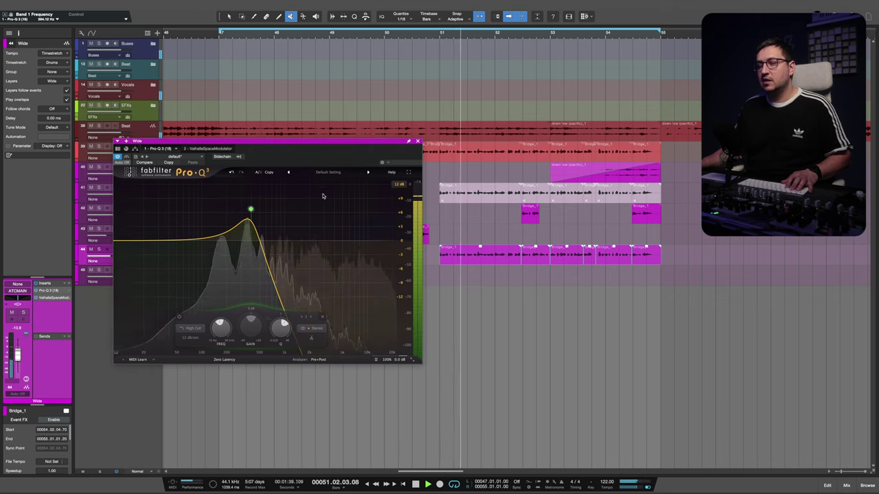
Set the Wide EQ's high cut to about 1.4 kHz, add a low cut at about 315 Hz and lower the track to about -18 dB
left_click_drag(250, 209, 267, 212)
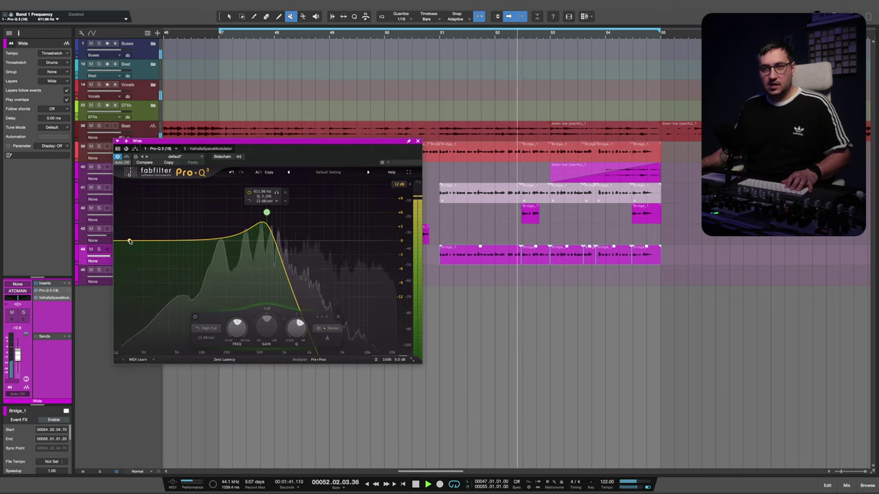
left_click(120, 240)
left_click_drag(147, 222, 297, 214)
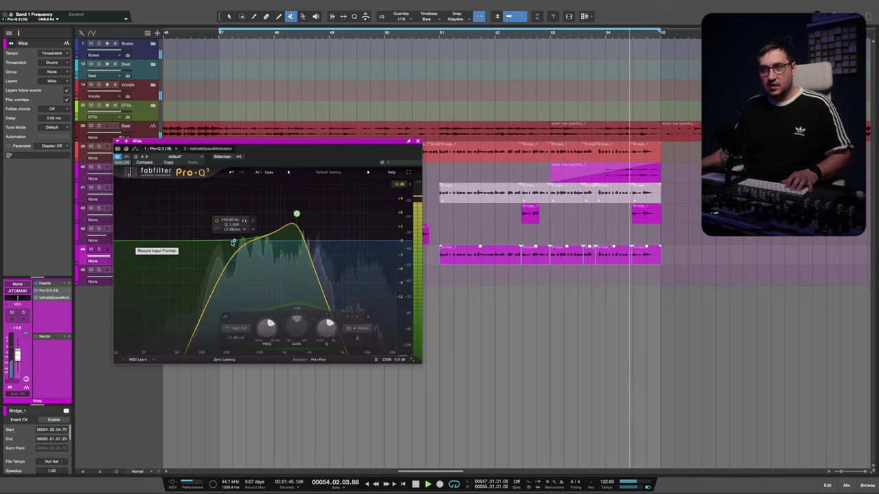
left_click_drag(234, 240, 243, 236)
left_click(419, 140)
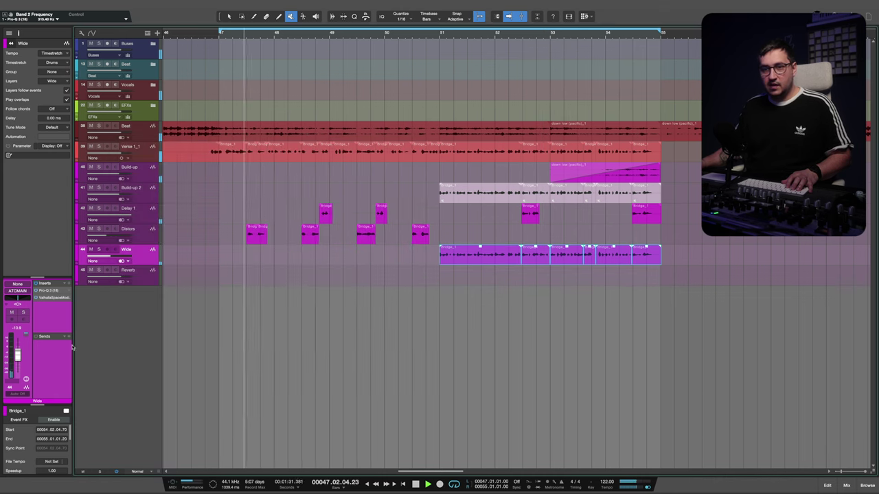
left_click_drag(17, 358, 18, 362)
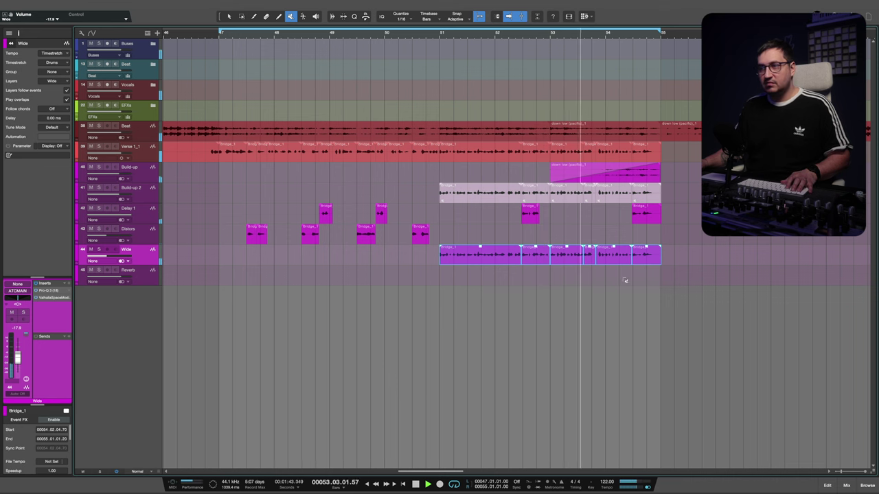
Split the Beat track at bar 54 and copy its section from bar 54 to bar 55 onto the Distors track
left_click(627, 140)
left_click(627, 140)
key("3")
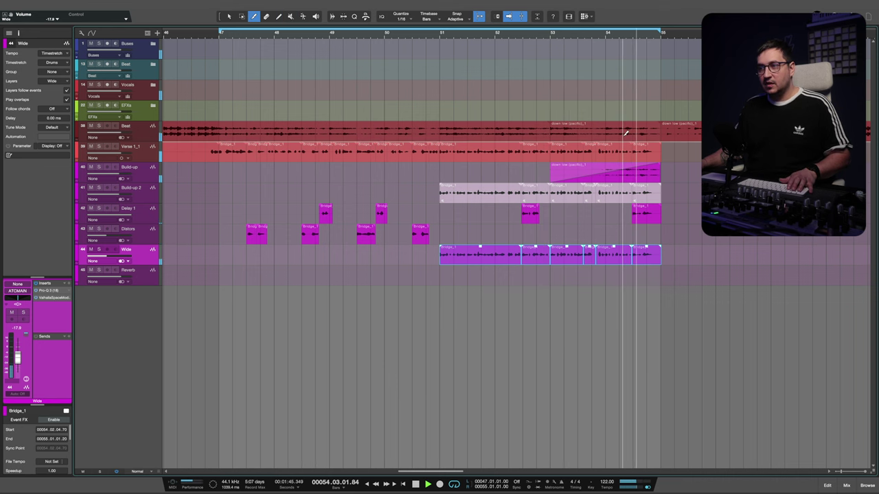
left_click(607, 131)
key("1")
left_click_drag(628, 132, 629, 229)
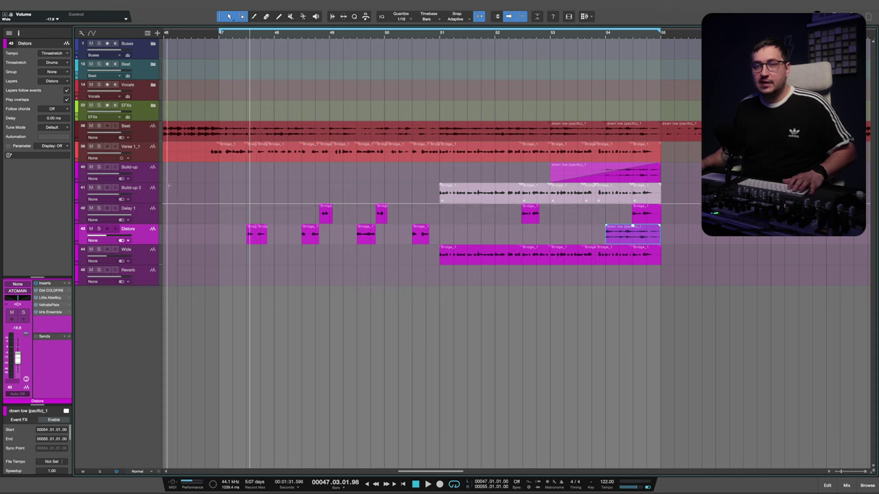
Remove the six effect tracks from Build-up through Reverb from the song
left_click(134, 178)
left_click(137, 279, "shift")
right_click(142, 180)
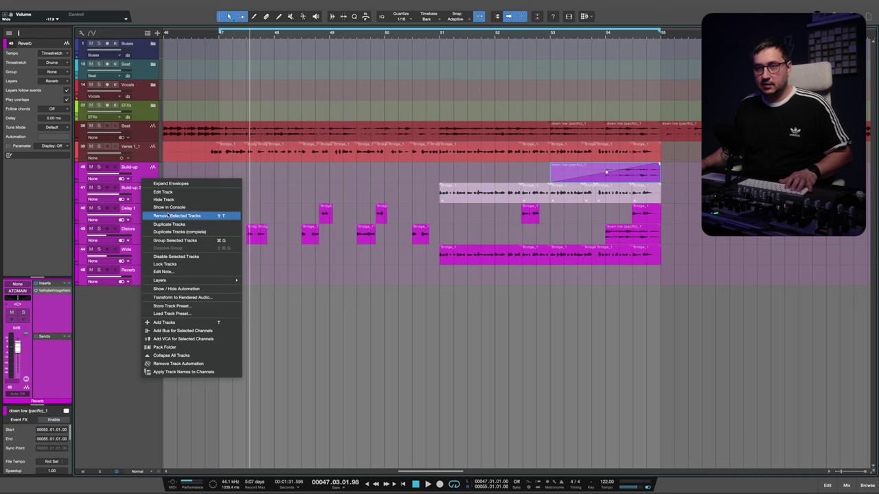
left_click(178, 216)
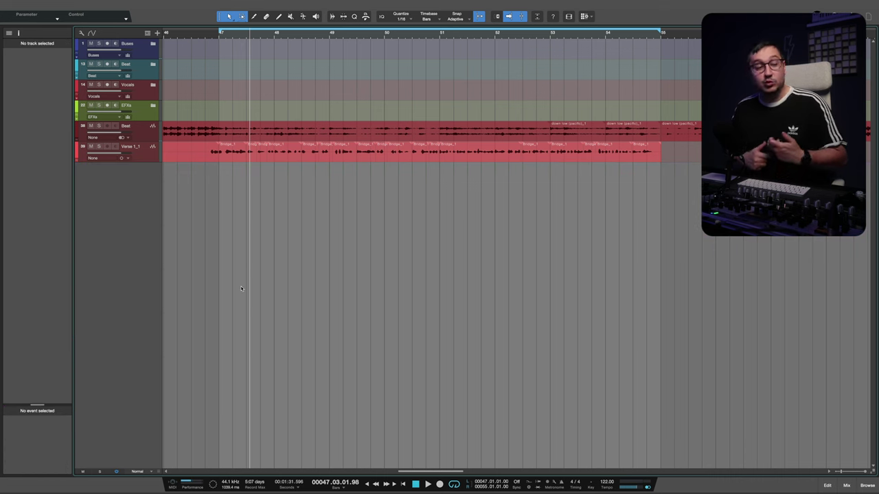
Hide the inspector and import the Build-up through Reverb tracks from Sends.song with volume, pan and inserts but without events
left_click(18, 33)
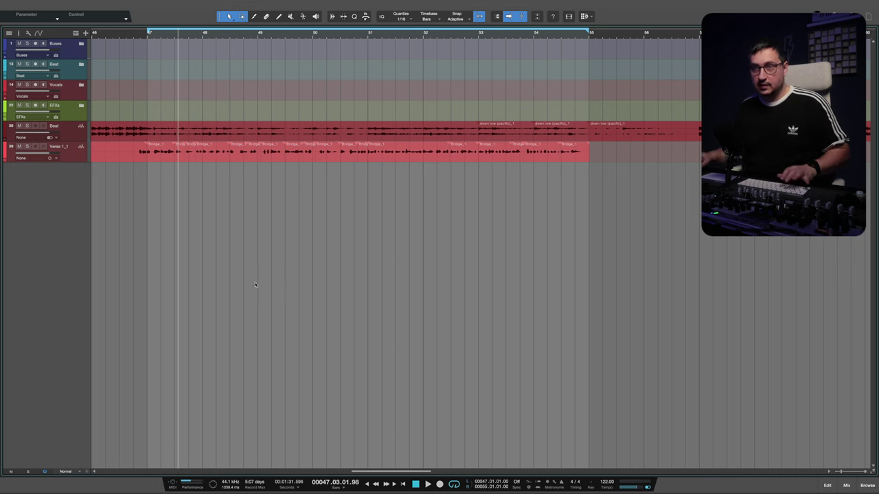
left_click(84, 4)
left_click(153, 21)
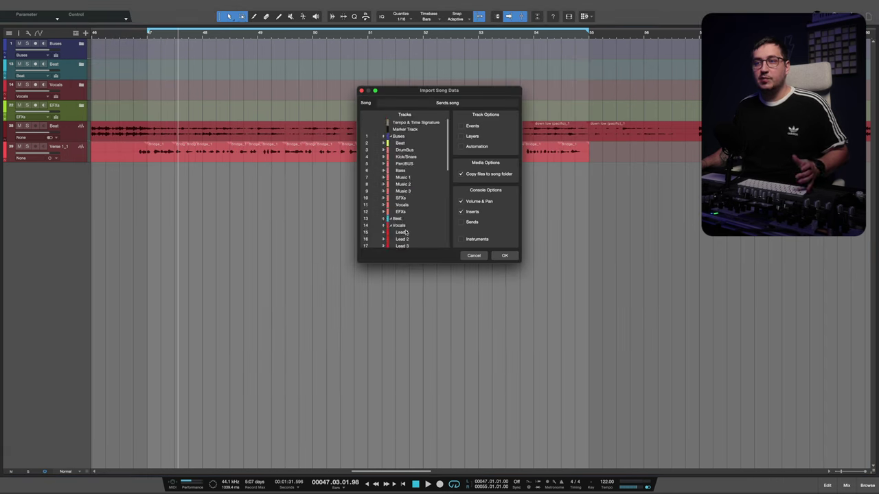
scroll(402, 226, "down", 8)
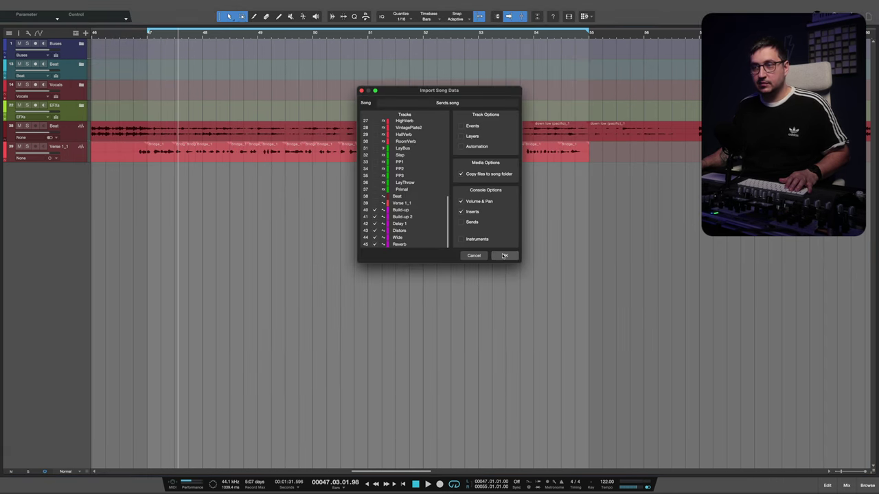
key("Return")
left_click(80, 270, "shift")
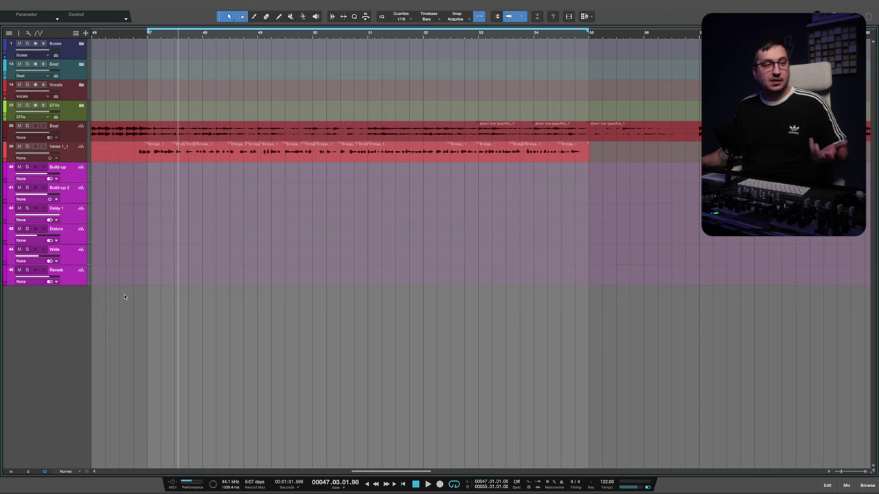